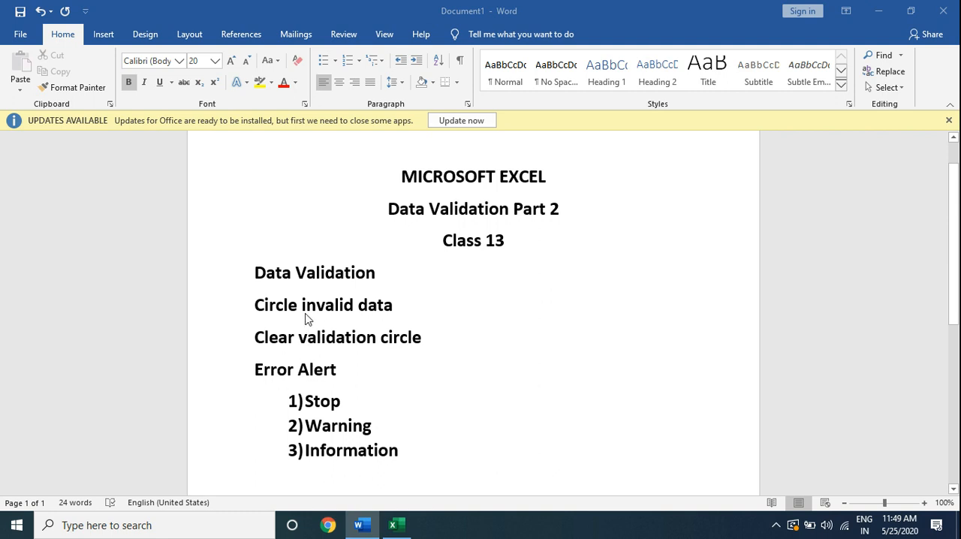
Switch to the Excel workbook and restrict cells B4:B9 to whole numbers between 0 and 100 using data validation.
left_click(398, 527)
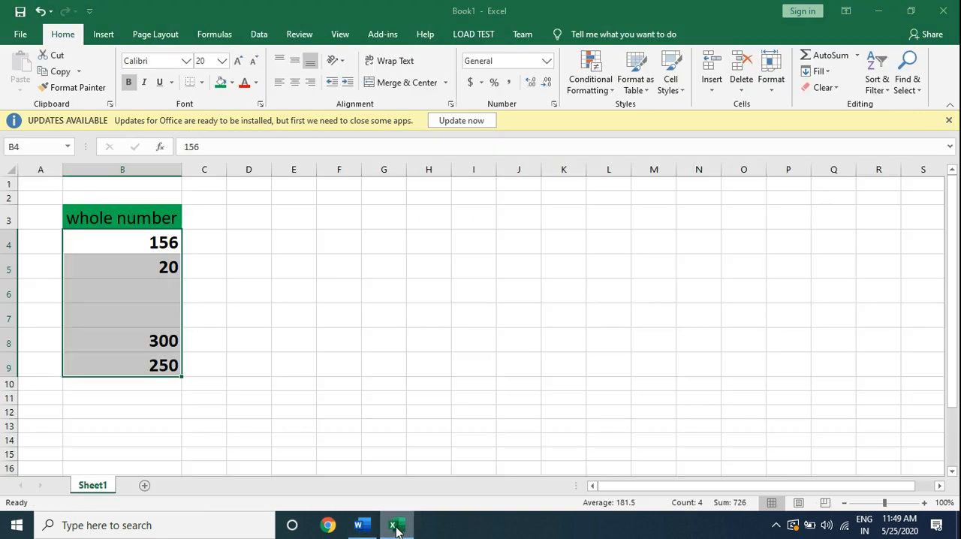
left_click(141, 247)
left_click_drag(142, 247, 145, 361)
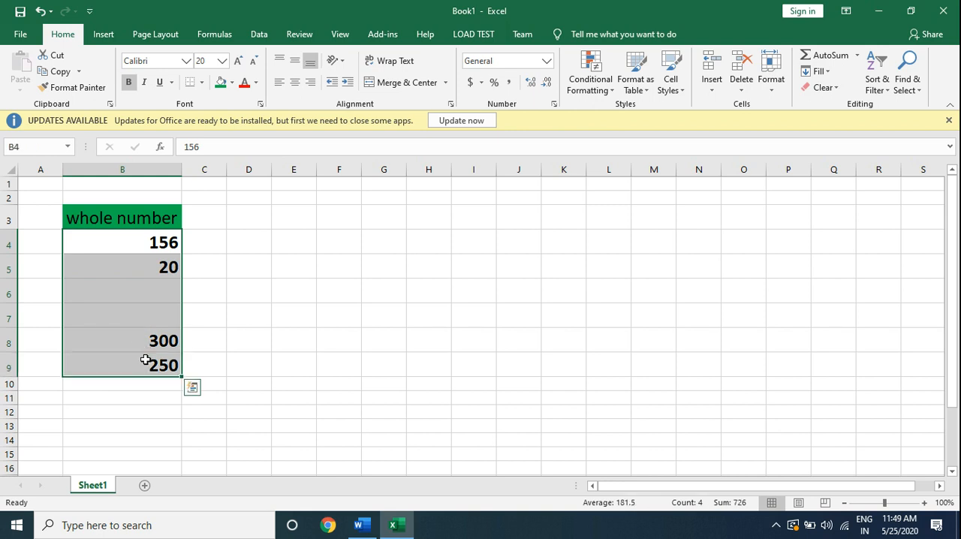
left_click(271, 30)
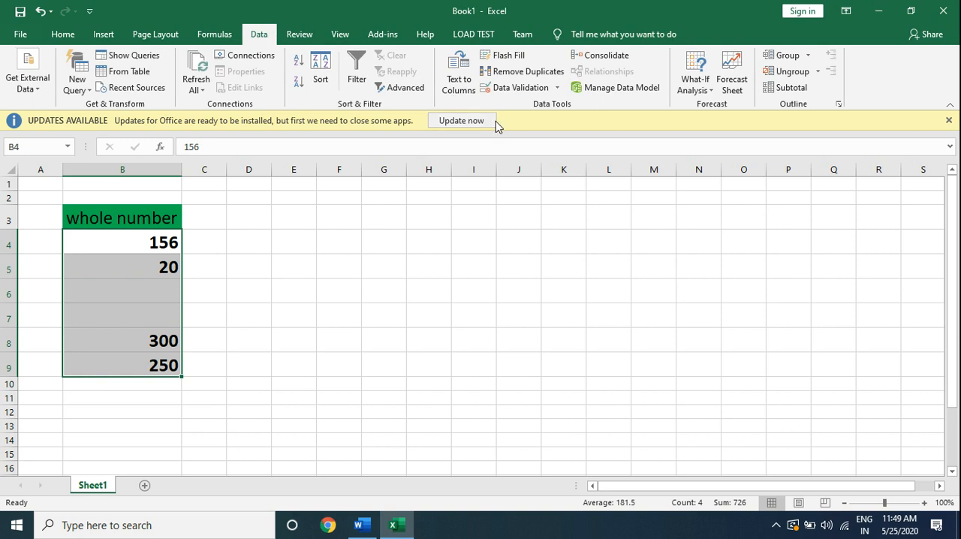
left_click(523, 88)
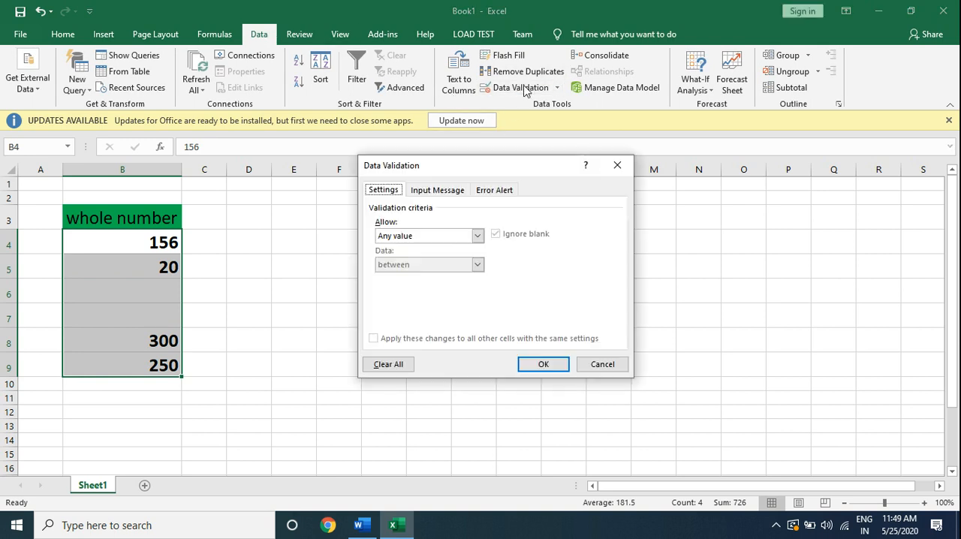
left_click(476, 236)
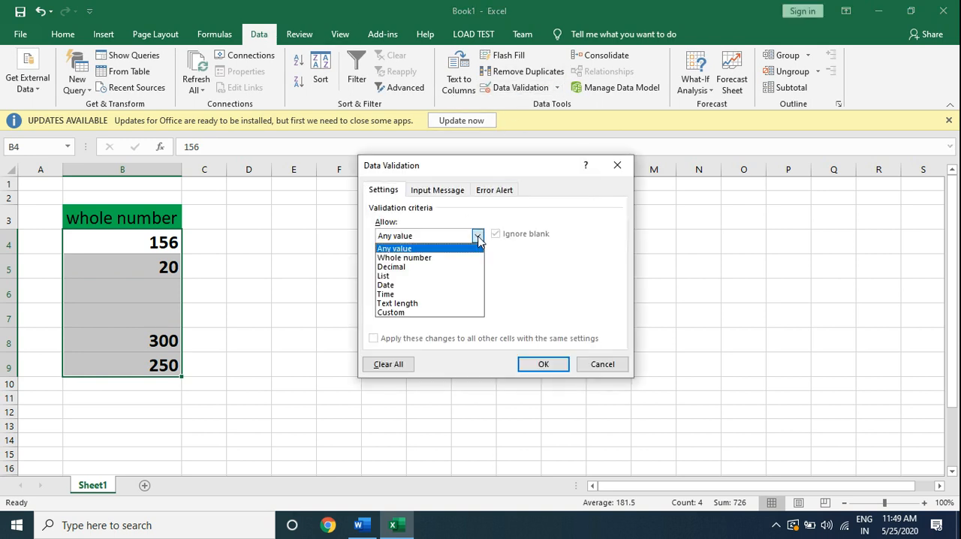
left_click(448, 259)
left_click(419, 294)
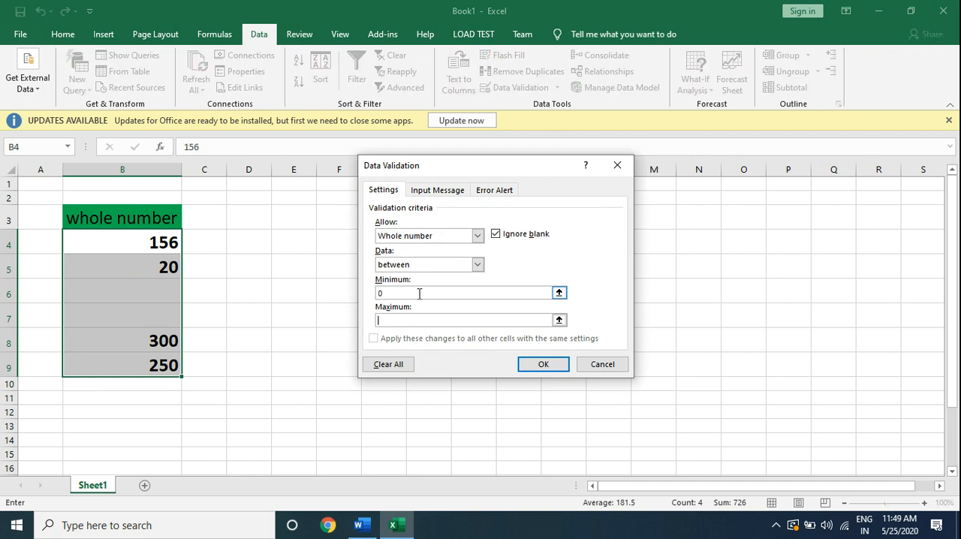
left_click(549, 368)
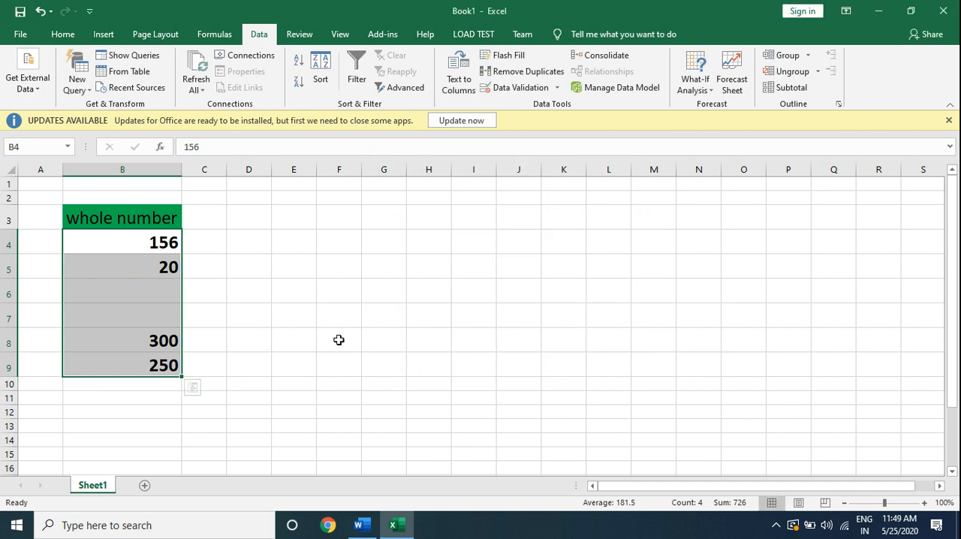
left_click(252, 320)
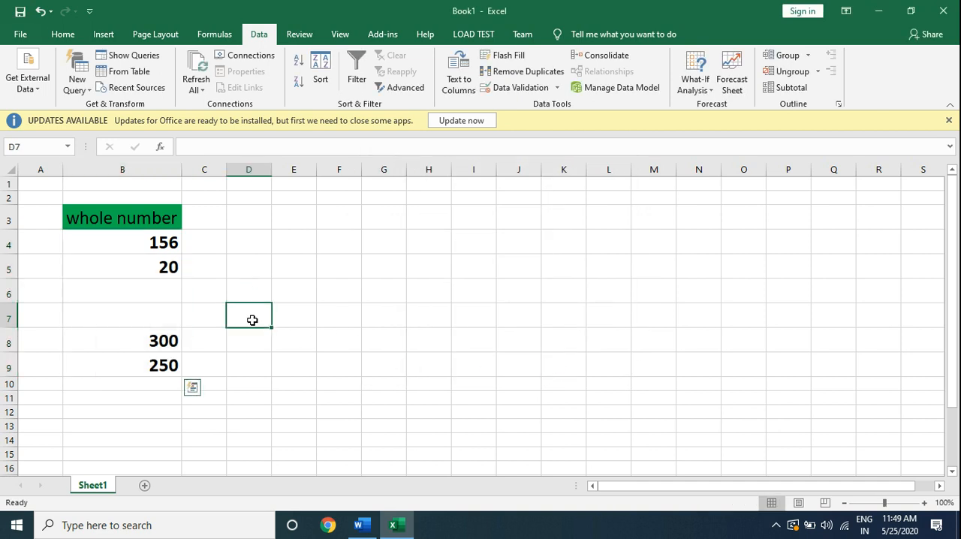
Try to enter 250 in cell B6 to test the validation rule, and cancel the entry.
left_click(167, 296)
type("250")
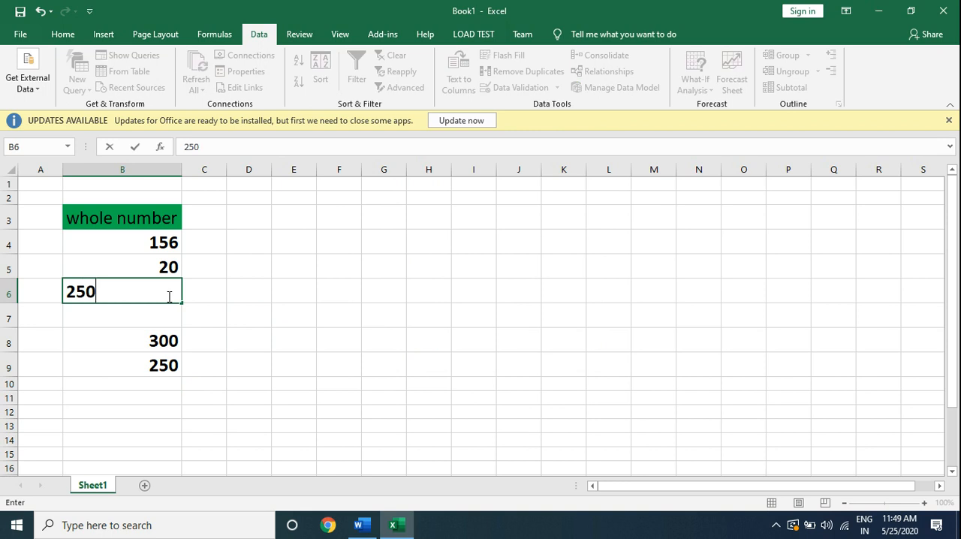
key("Return")
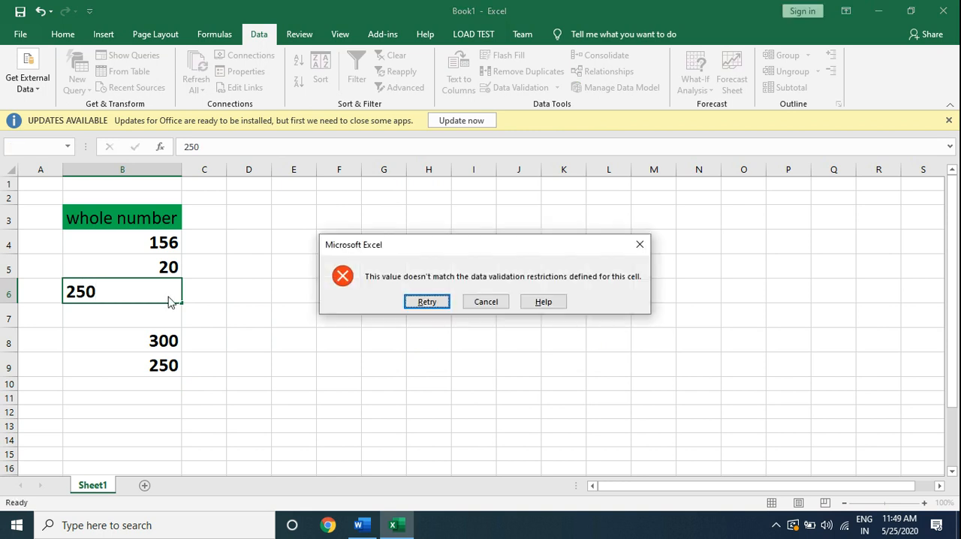
left_click(488, 306)
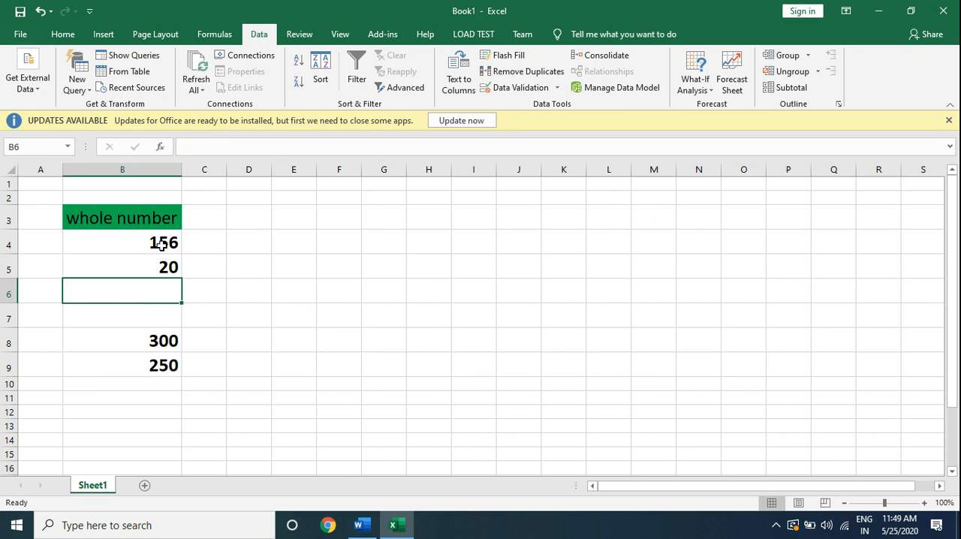
Circle the invalid data on the sheet and replace the value in cell B4 with 25.
left_click(558, 88)
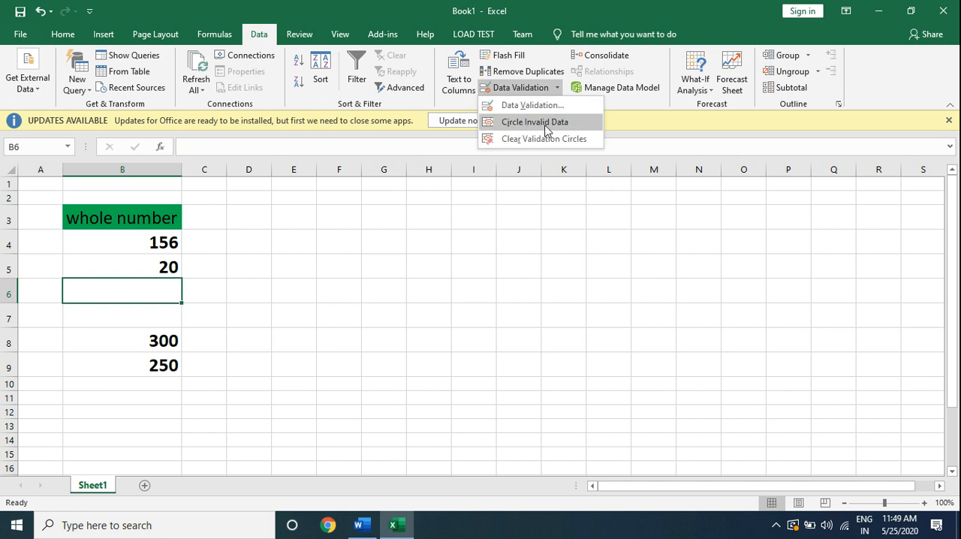
left_click(549, 125)
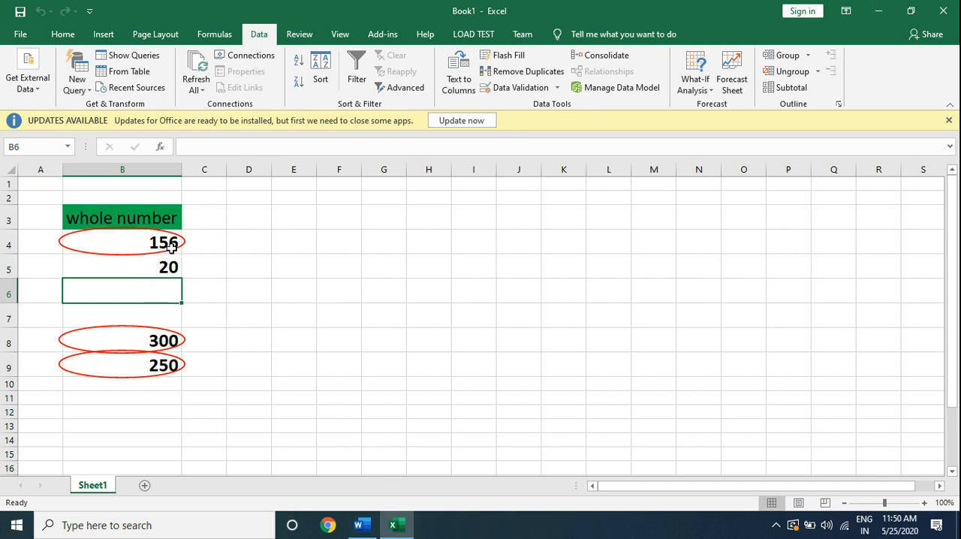
left_click(172, 248)
type("25")
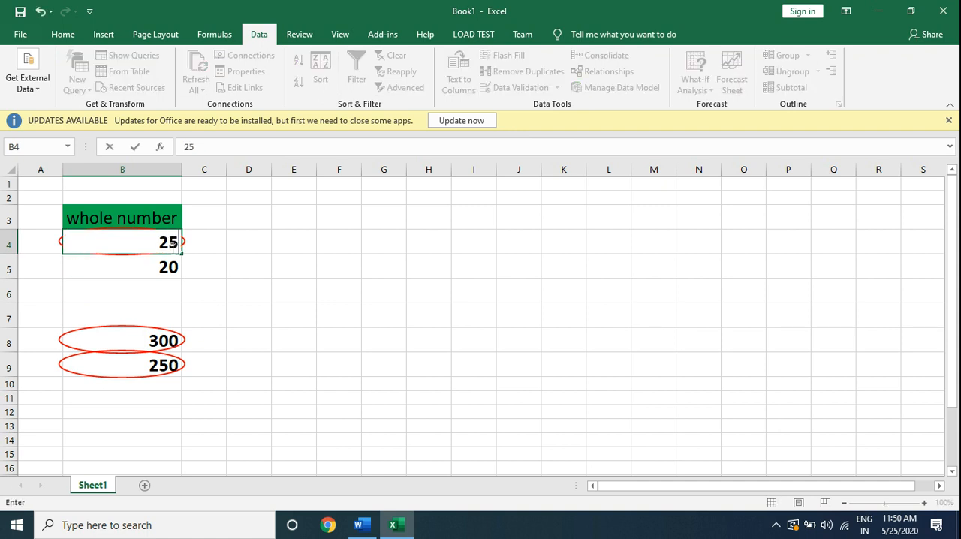
key("Return")
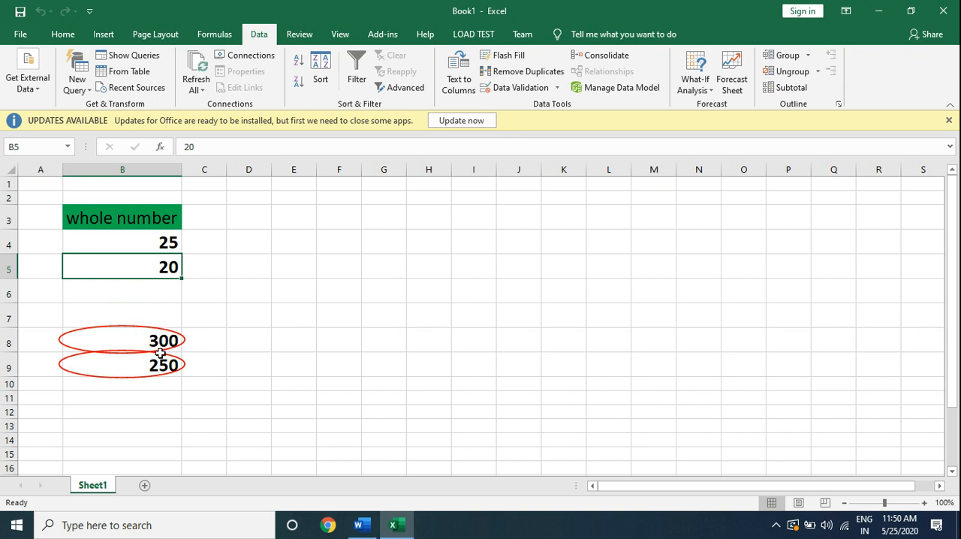
Clear the validation circles and set both cells B8 and B9 to 25.
left_click(556, 89)
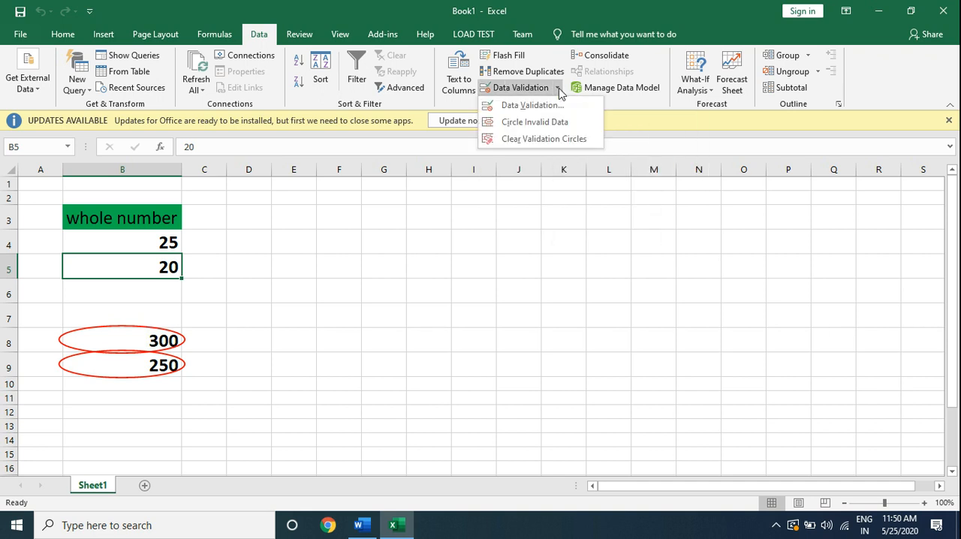
left_click(561, 139)
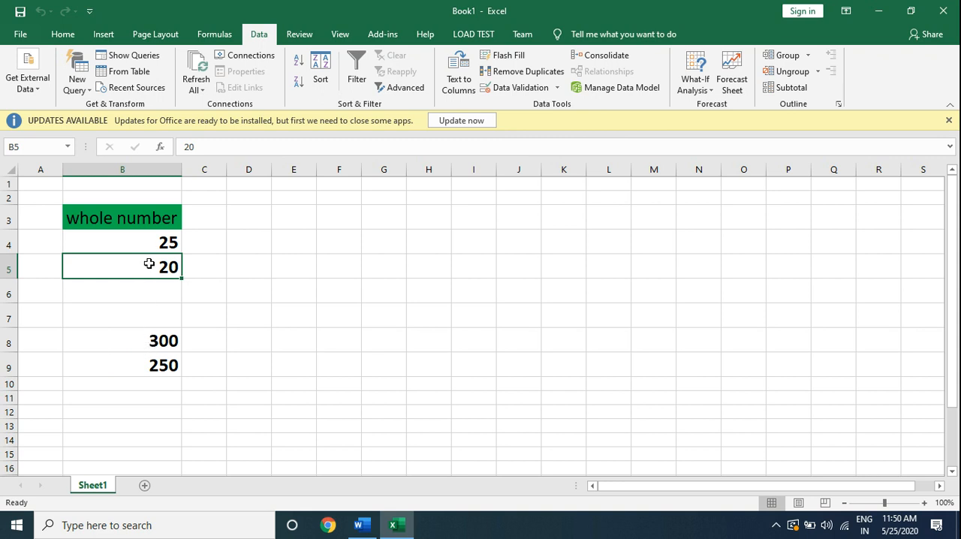
key("Down")
key("Down")
key("Down")
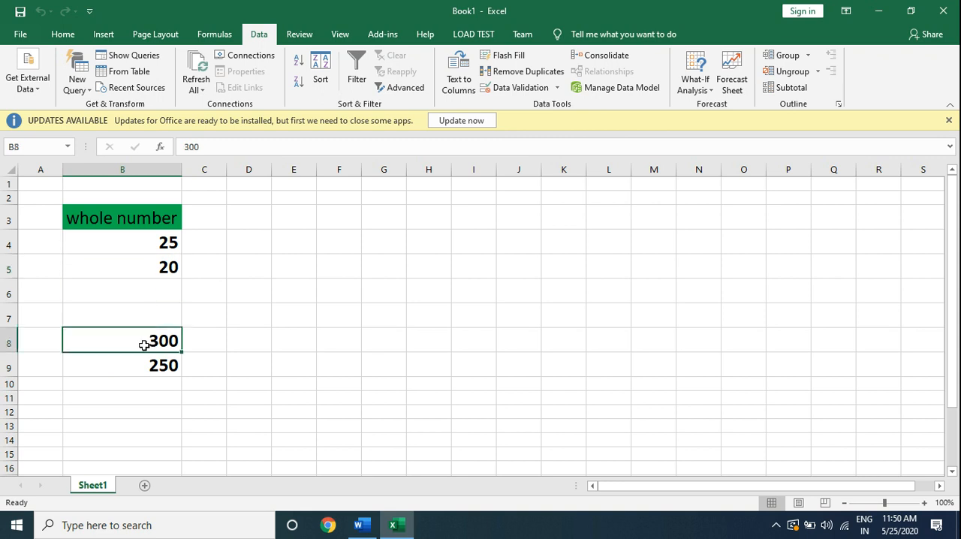
type("25")
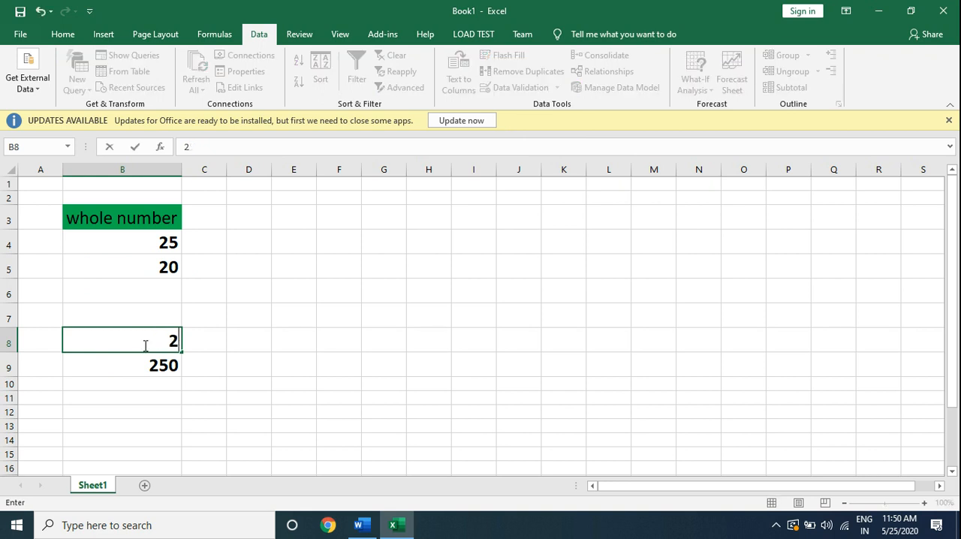
key("Return")
type("25")
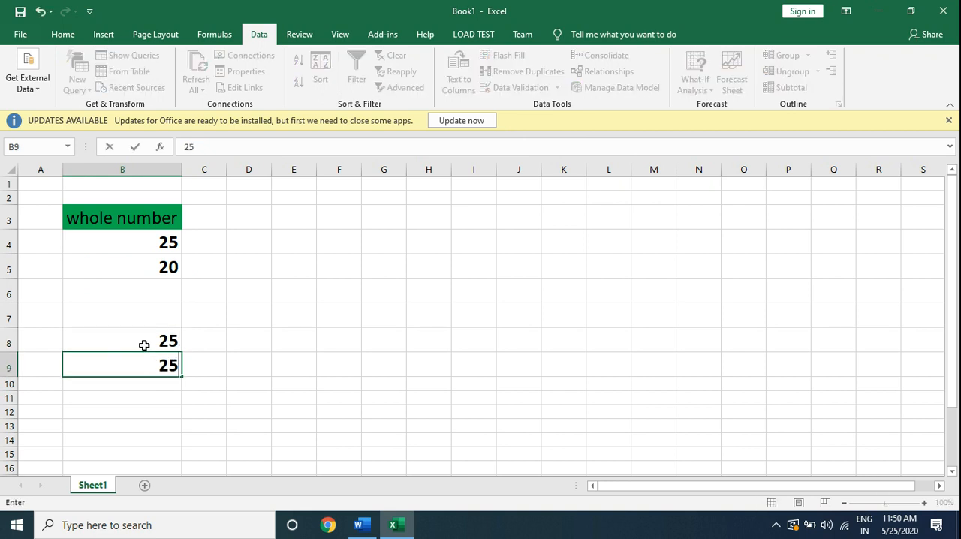
key("Return")
Add a Stop error alert to B4:B9 with the title "hello" and the message "please enter value from 0 to 100".
left_click_drag(147, 244, 152, 361)
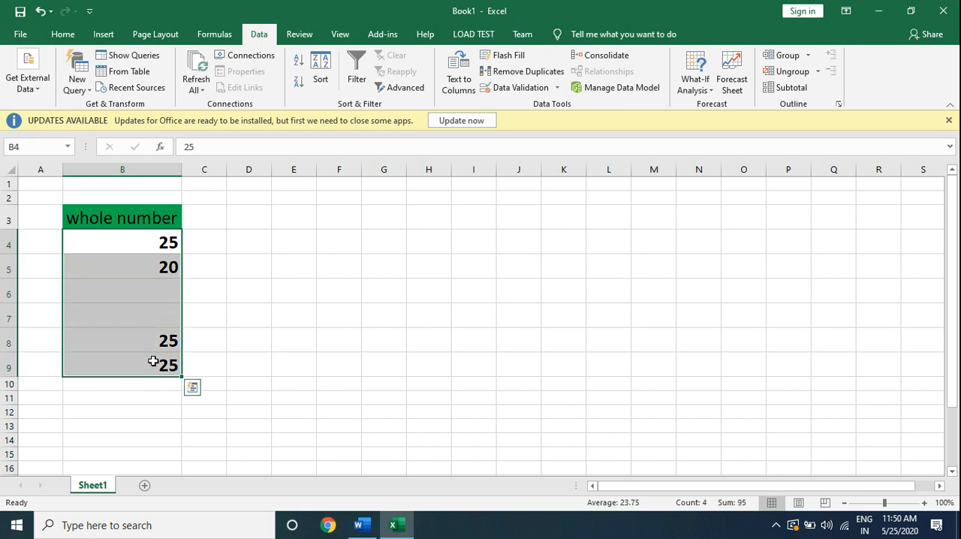
left_click(527, 89)
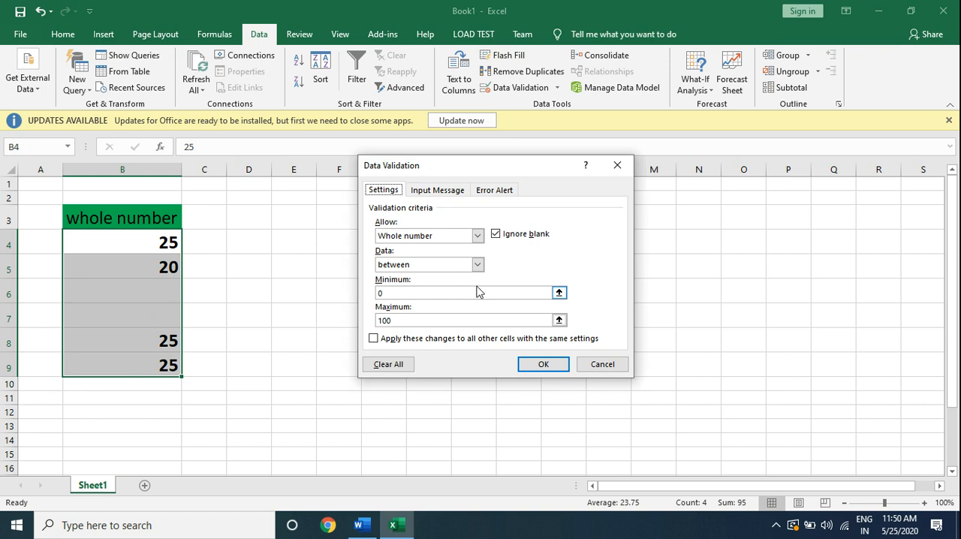
left_click(501, 192)
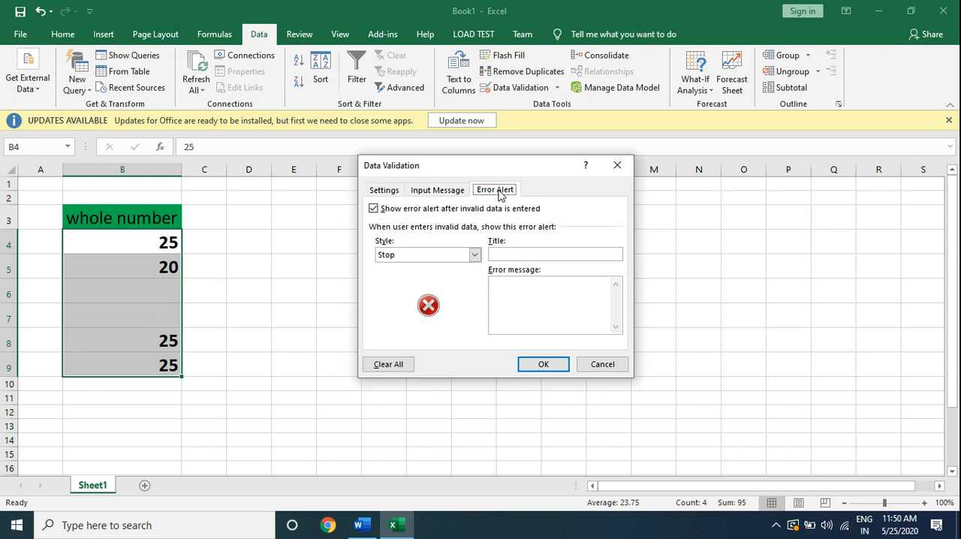
left_click(498, 252)
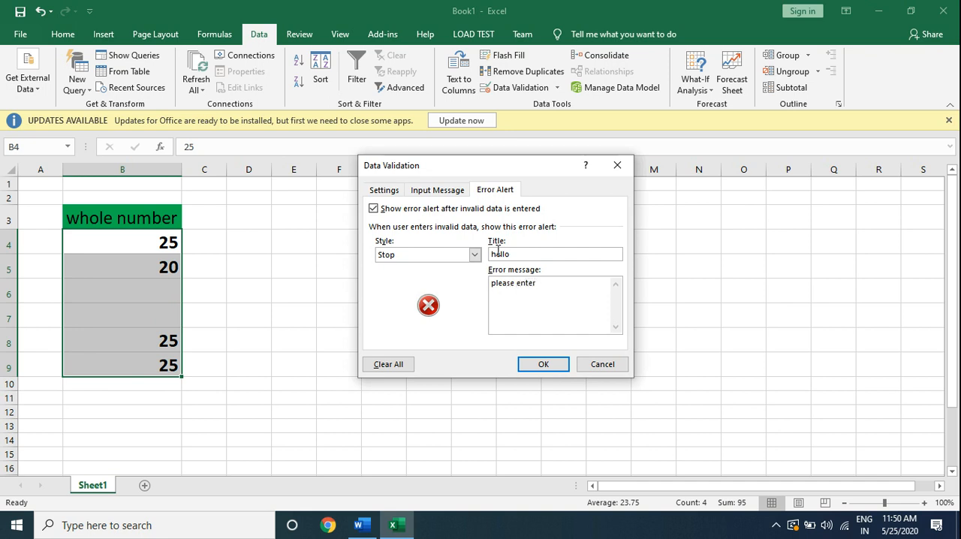
type("value from 0 to 100")
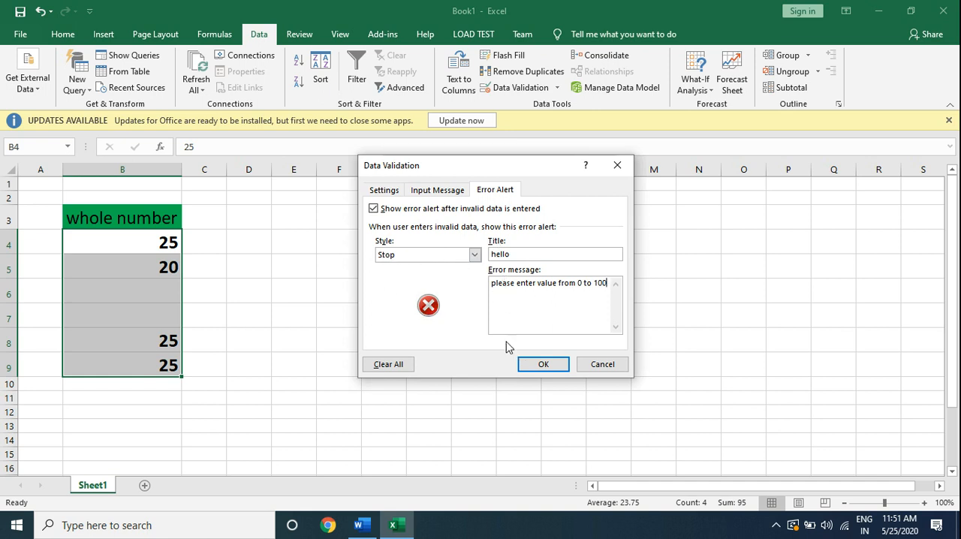
left_click(552, 365)
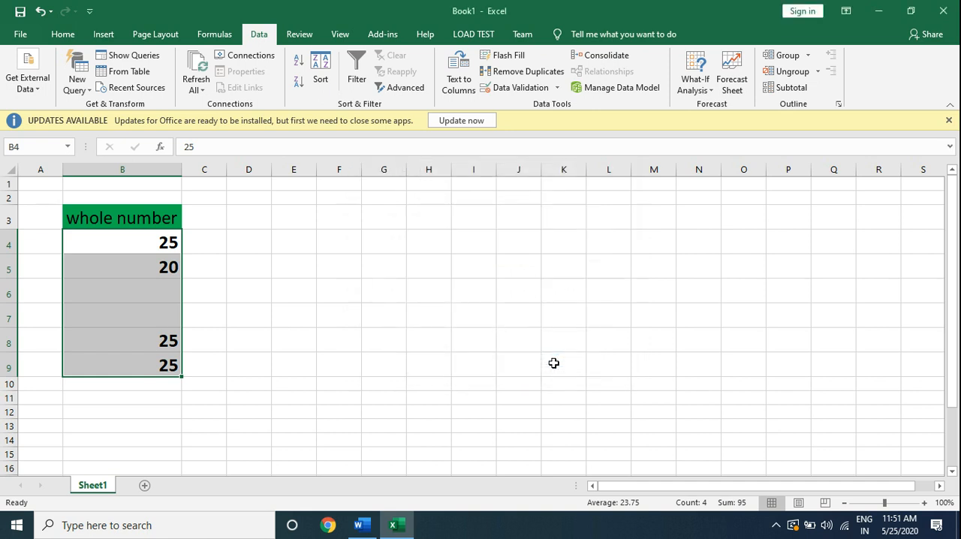
Test the error alert by entering 253 in cell B6, and retry the entry with 25.
left_click(132, 289)
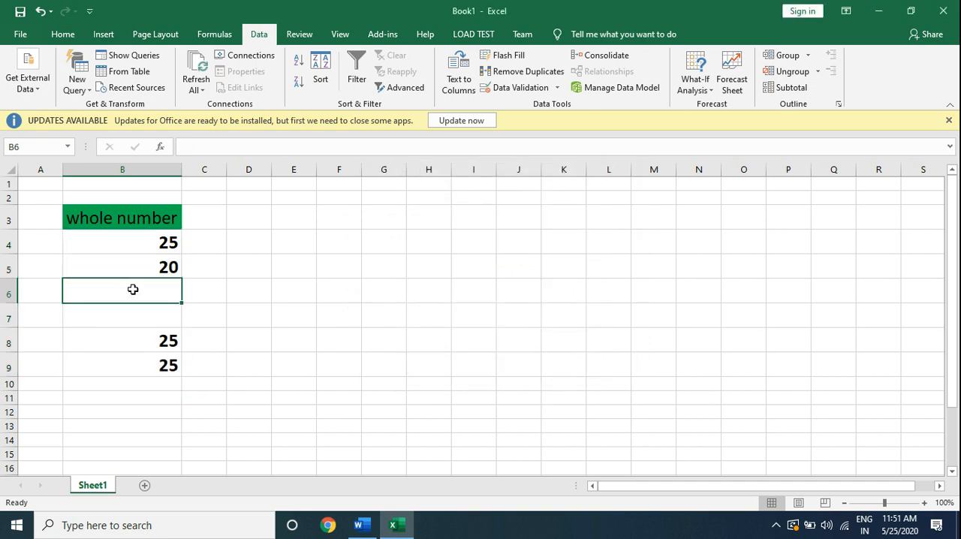
type("253")
key("Return")
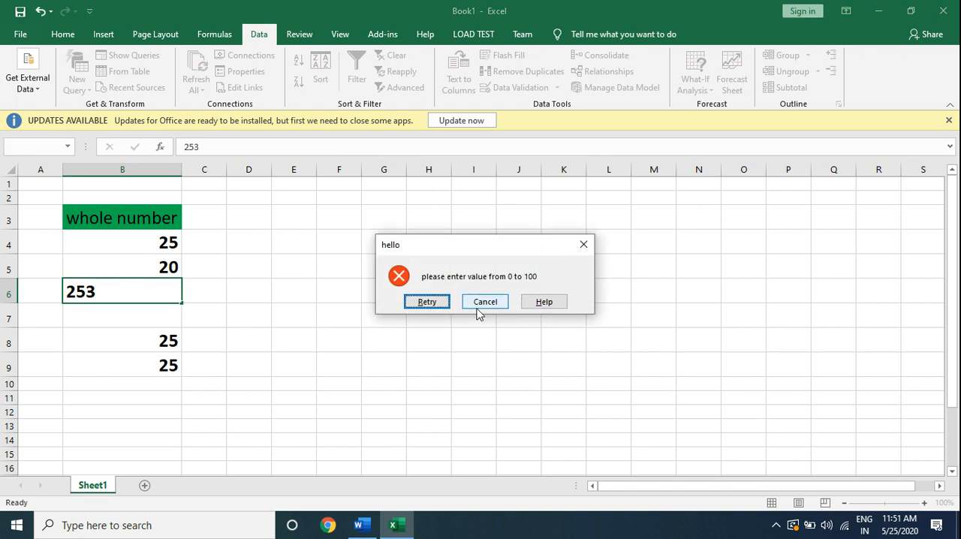
left_click(426, 301)
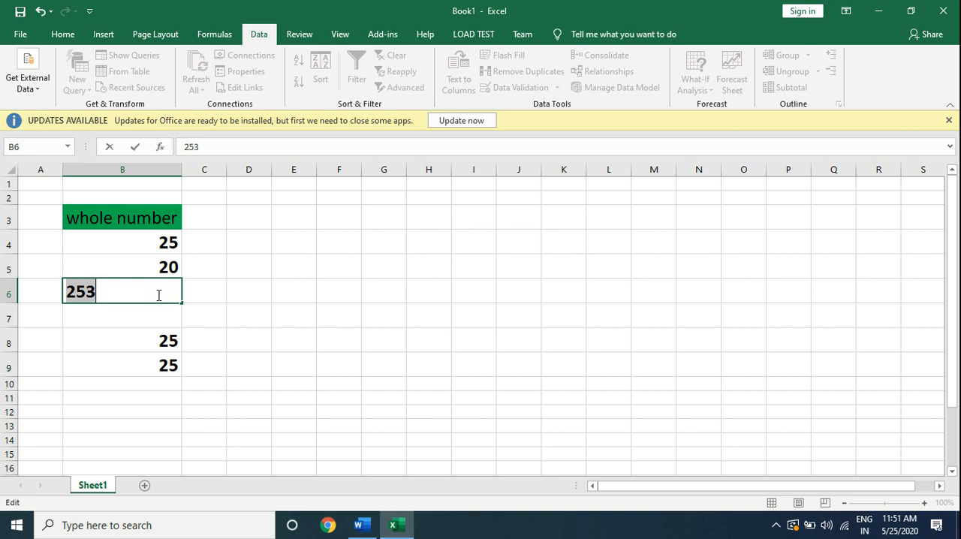
type("25")
key("Return")
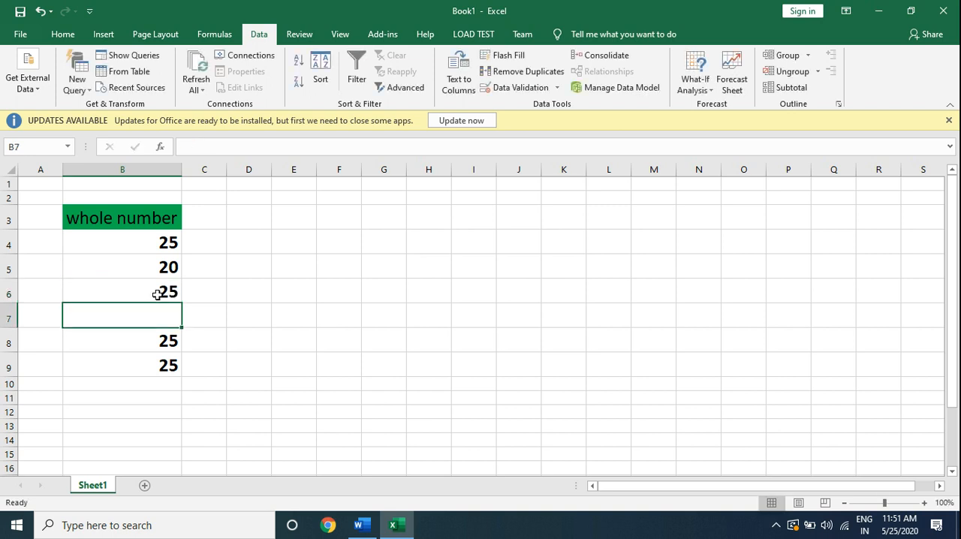
Change the validation error alert style for cells B4:B9 to Warning.
left_click_drag(153, 242, 172, 366)
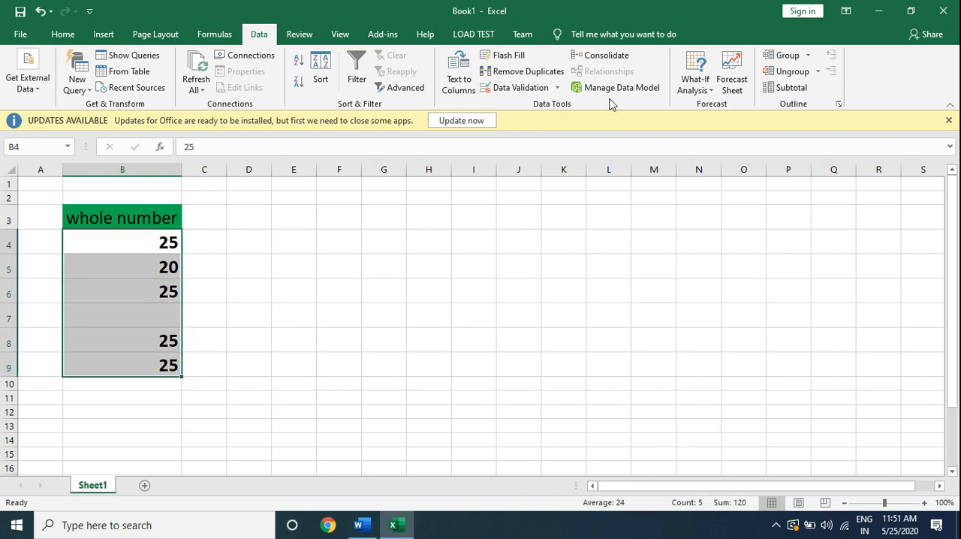
left_click(557, 88)
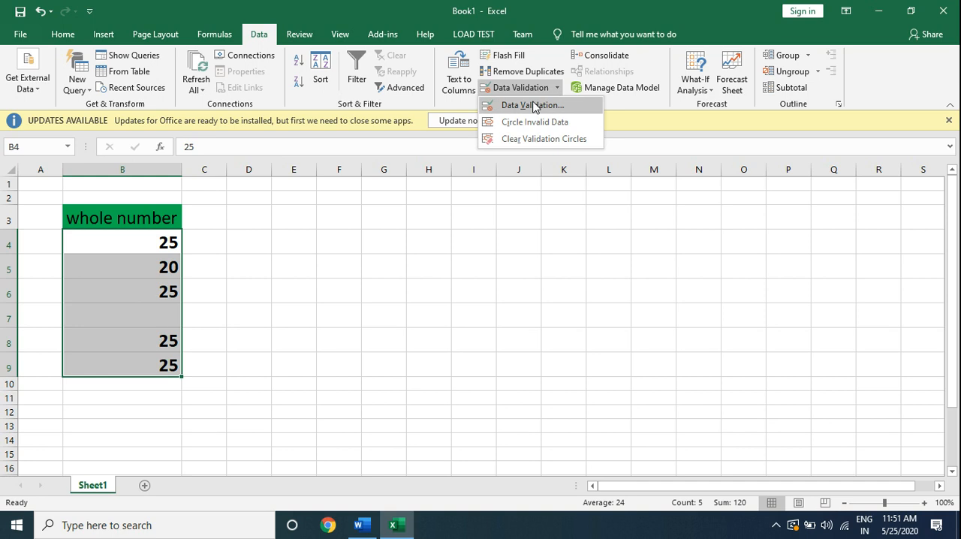
left_click(533, 103)
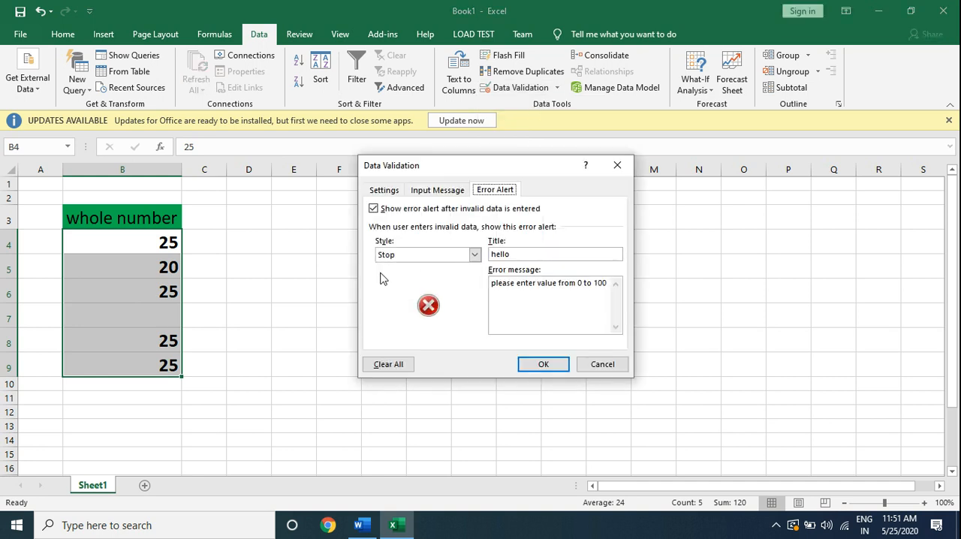
left_click(475, 255)
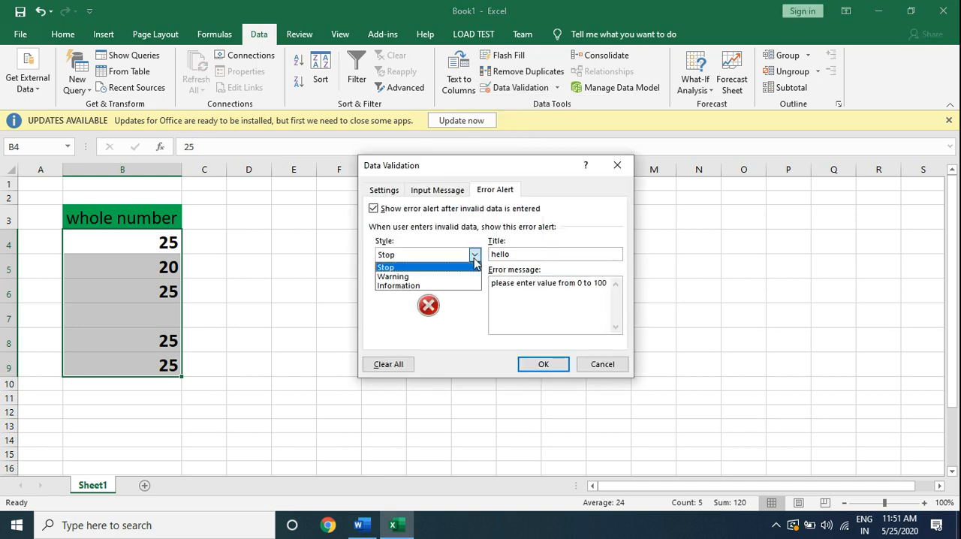
left_click(412, 277)
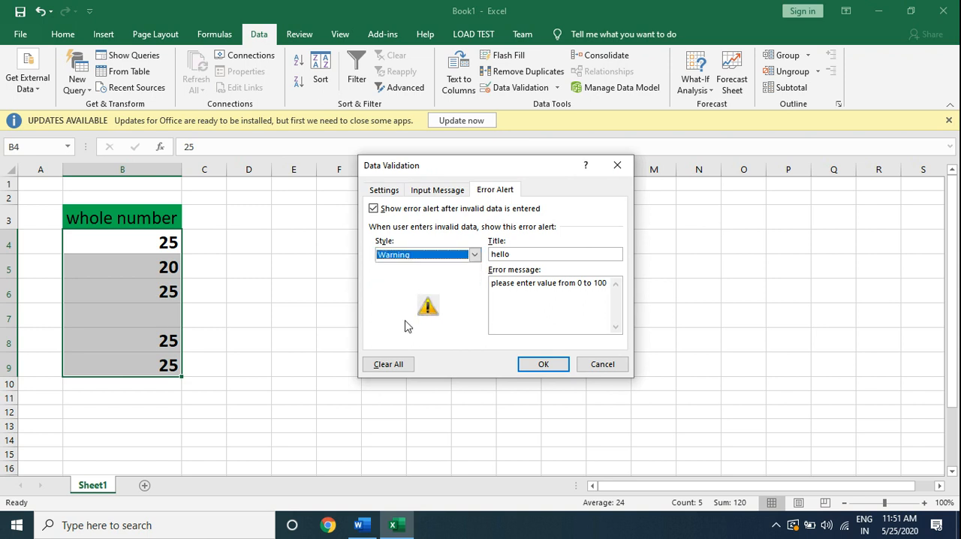
left_click(536, 364)
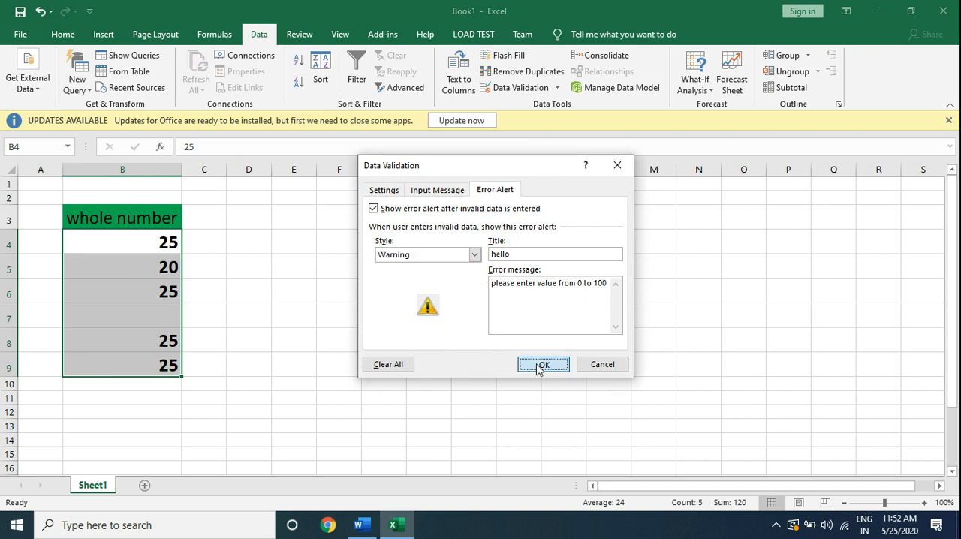
Test the Warning alert by entering 256 in cell B7 and accept the out-of-range value.
left_click(151, 319)
type("256")
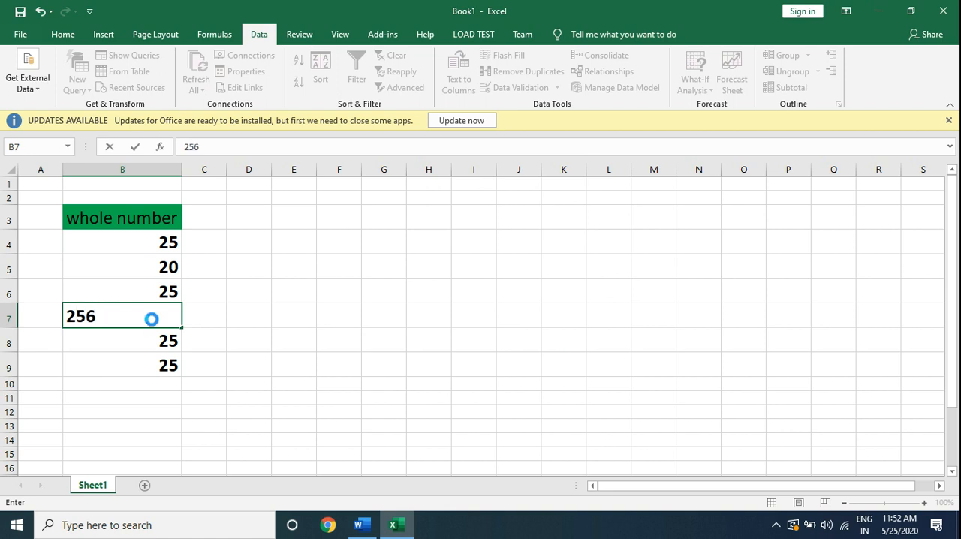
key("Return")
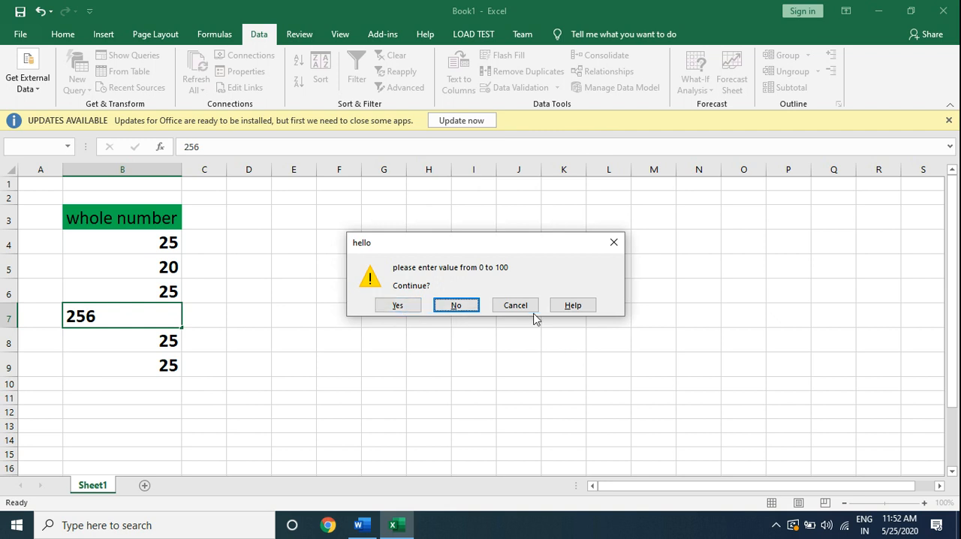
left_click(397, 305)
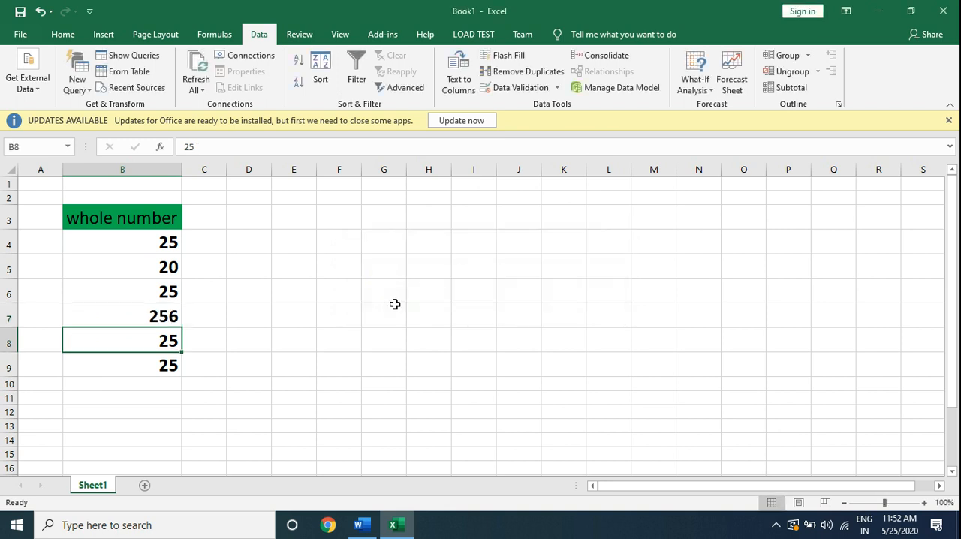
Change the validation error alert style for cell B7 to Information.
left_click(170, 316)
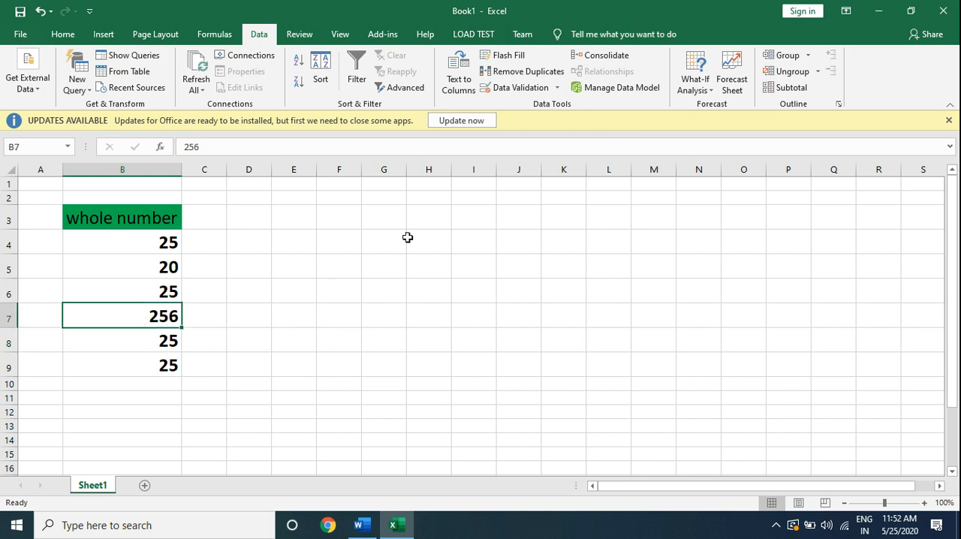
left_click(558, 87)
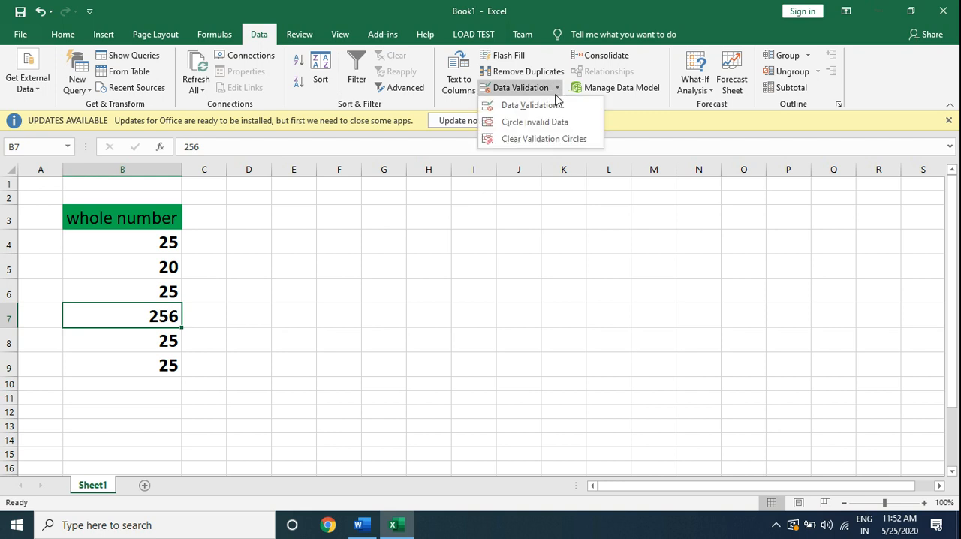
left_click(539, 108)
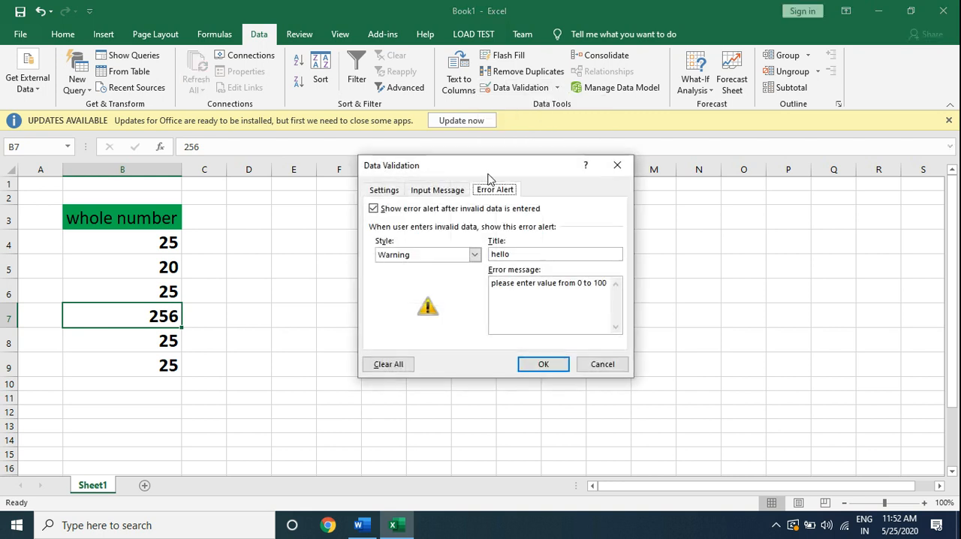
left_click(474, 255)
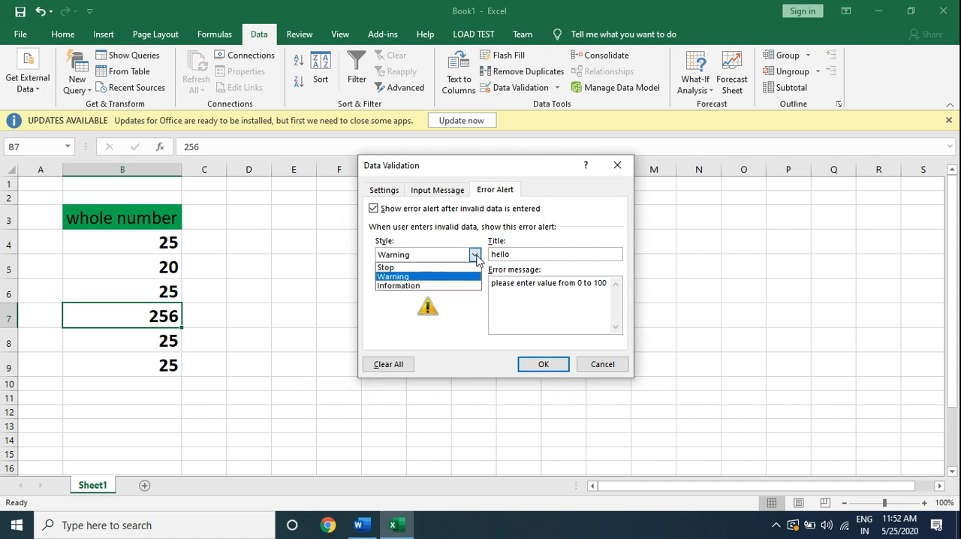
left_click(443, 286)
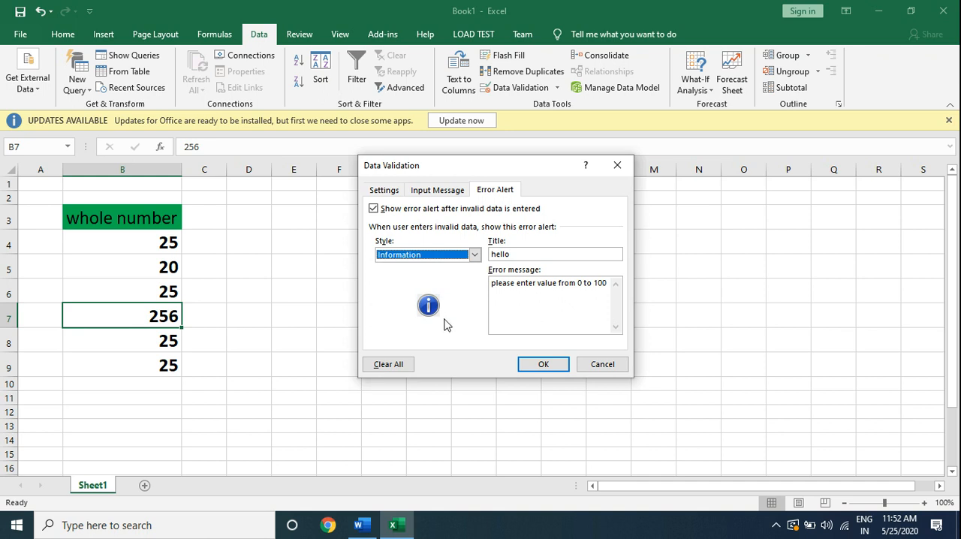
left_click(530, 368)
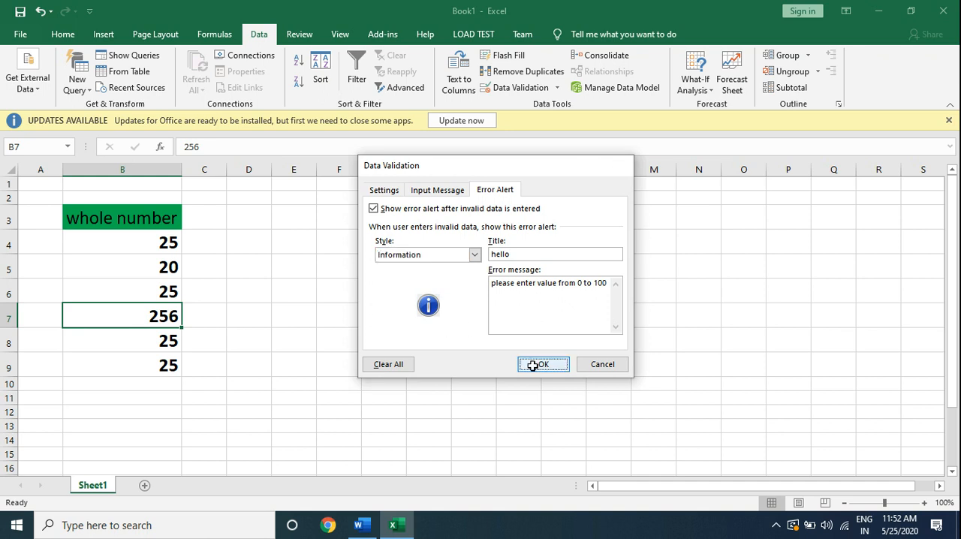
Enter 258 in cell B6, decline the alert once to retry the same value, and accept it the second time.
left_click(171, 295)
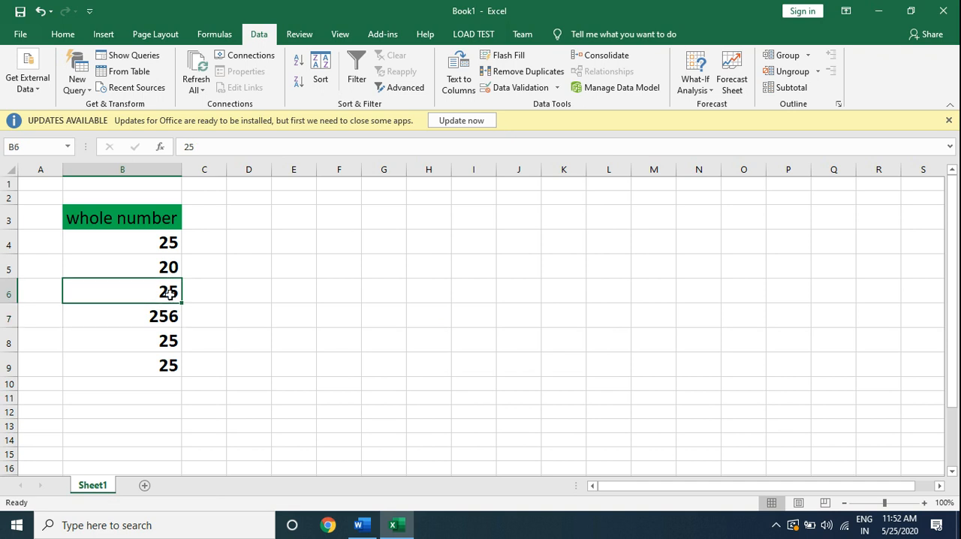
type("258")
key("Return")
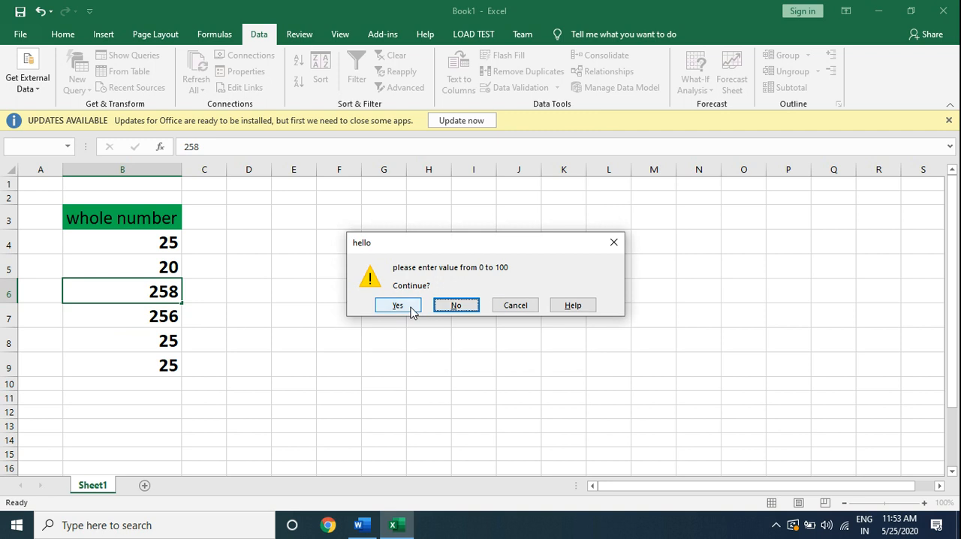
left_click(451, 305)
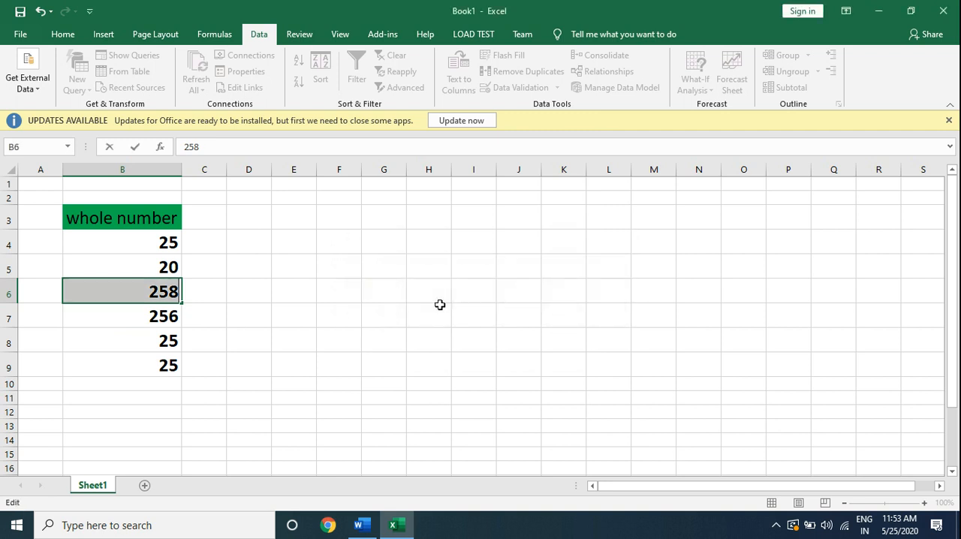
key("BackSpace")
type("258")
key("Return")
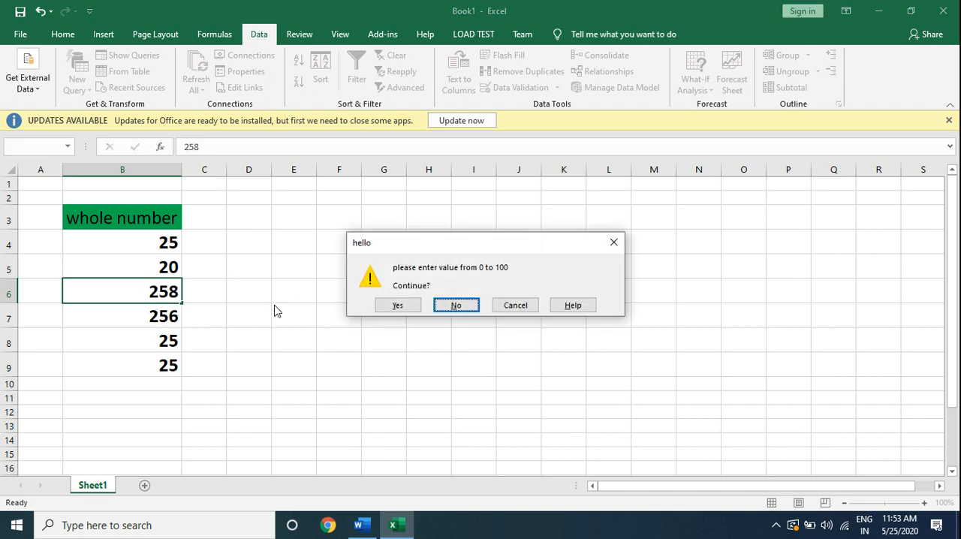
left_click(400, 306)
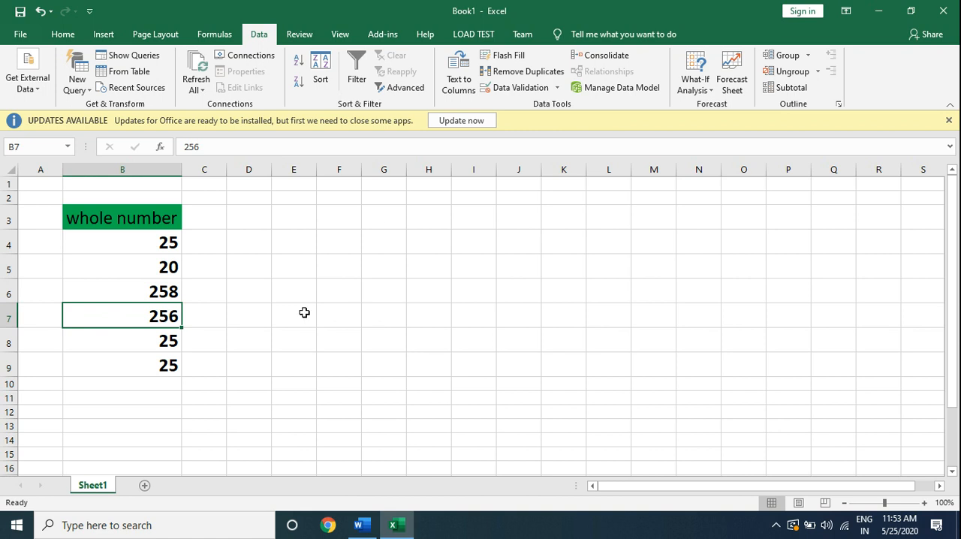
Review the error alert settings and the available alert styles for cell B7.
left_click(561, 90)
left_click(549, 107)
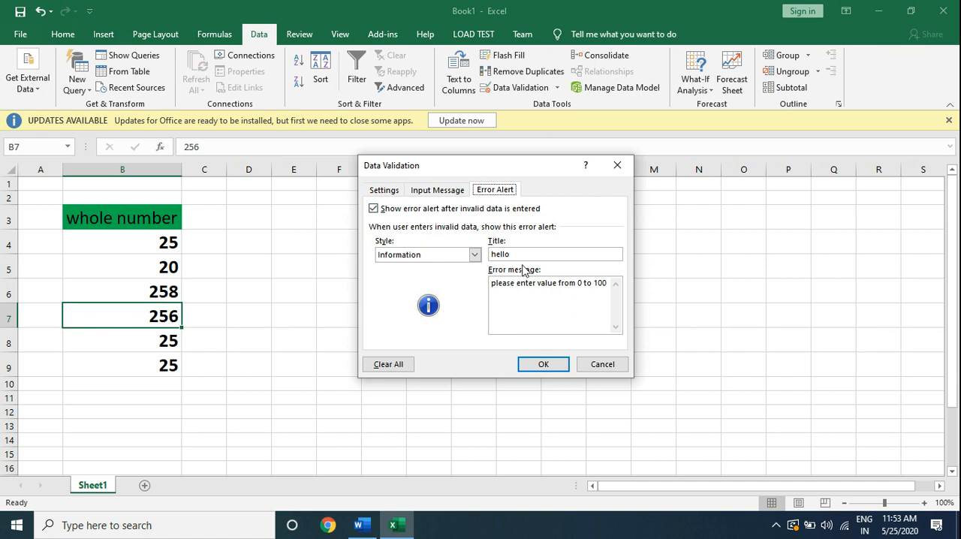
left_click(475, 255)
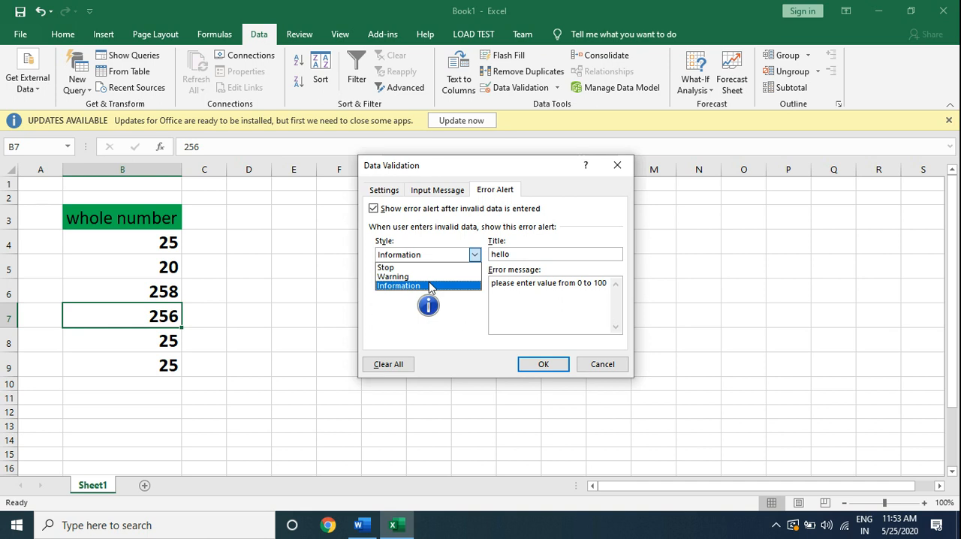
left_click(543, 364)
left_click(543, 364)
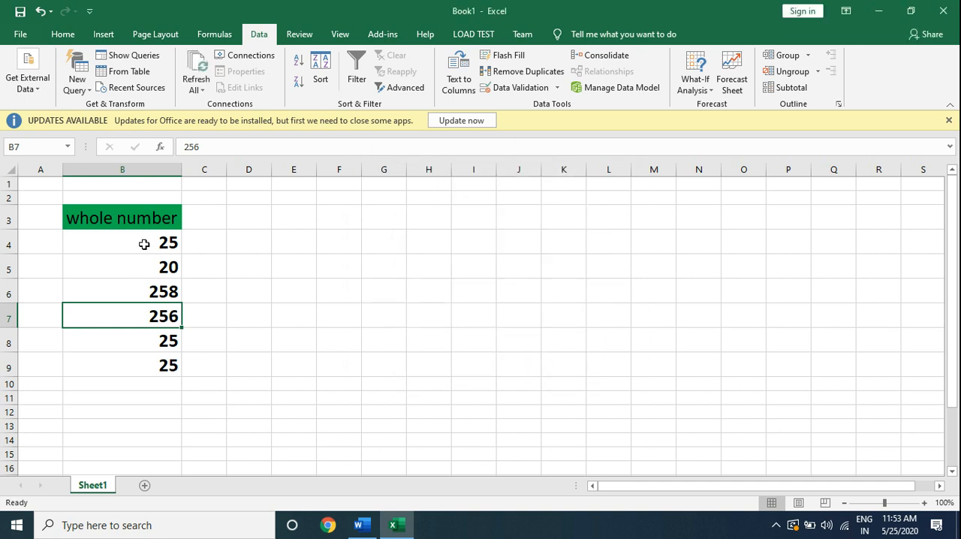
Erase the mixed validation settings from cells B4:B9 and clear all their validation rules.
left_click_drag(145, 244, 155, 367)
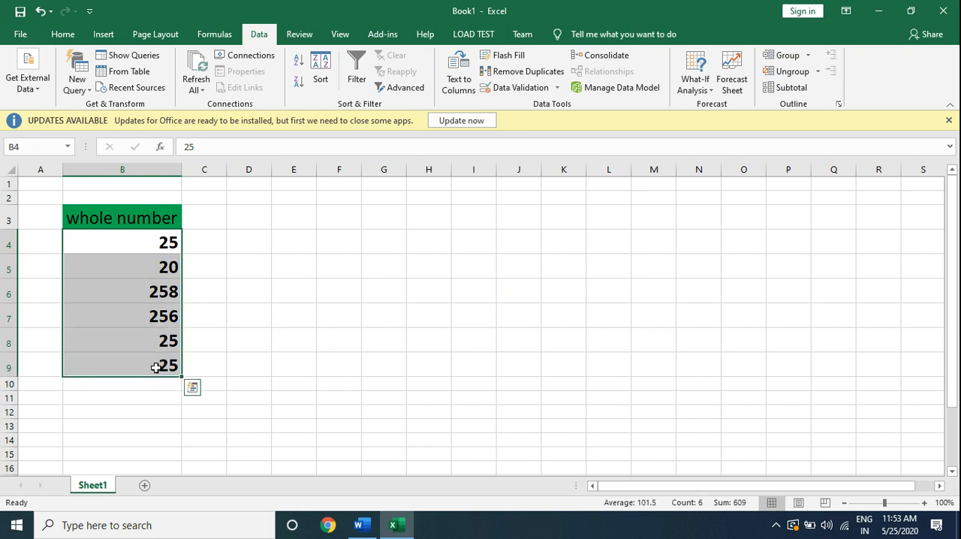
left_click(557, 88)
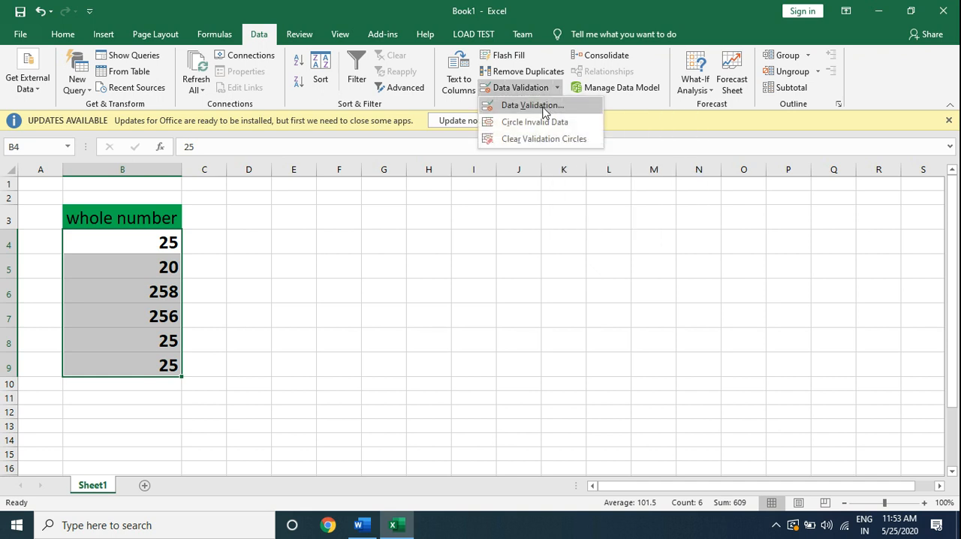
left_click(532, 106)
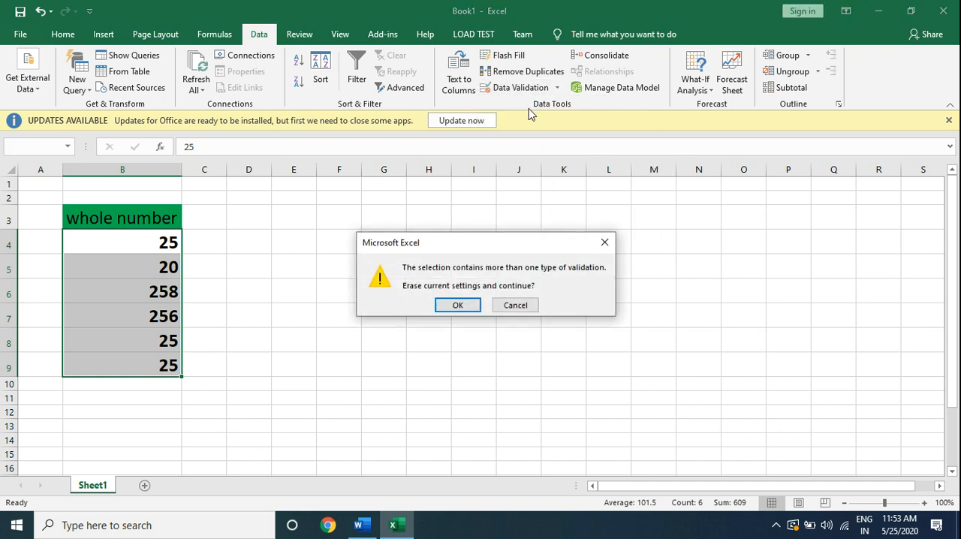
left_click(447, 303)
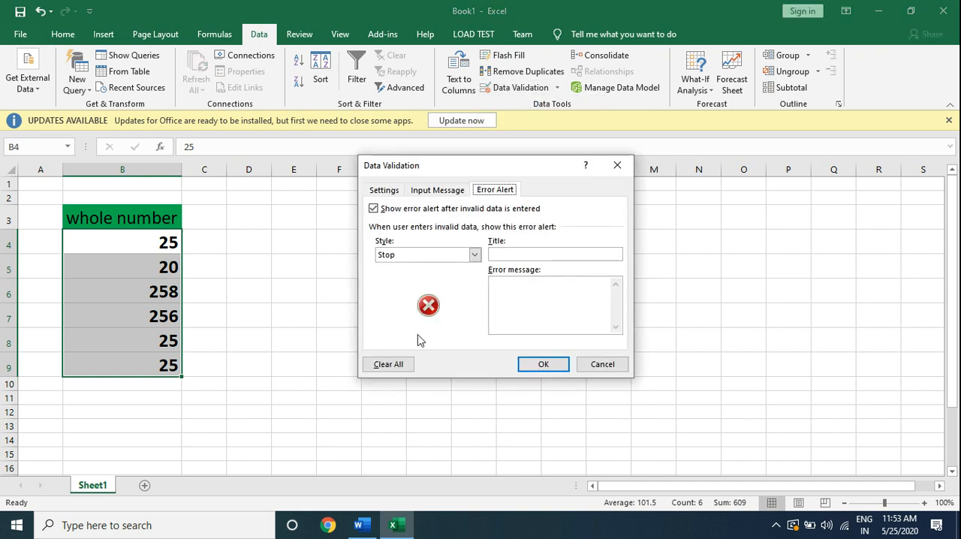
left_click(390, 366)
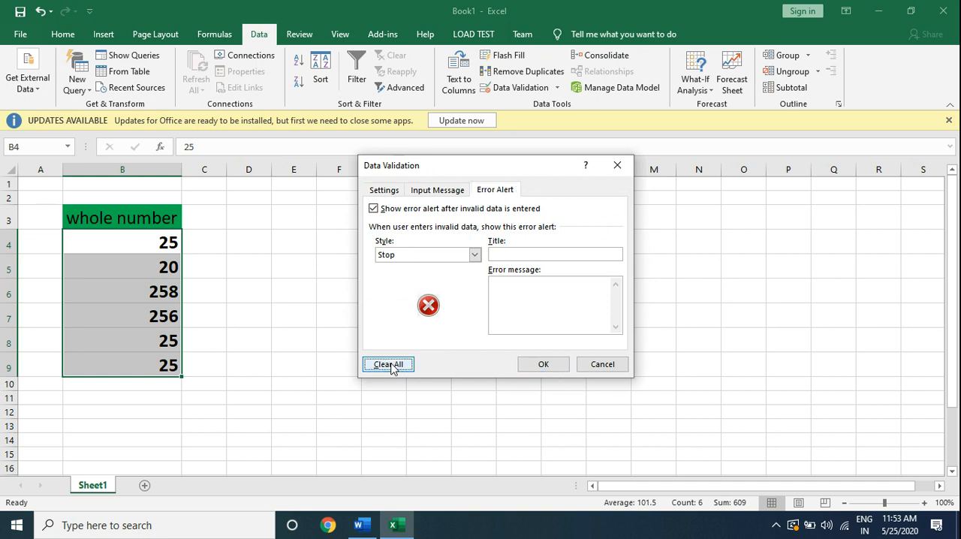
left_click(537, 367)
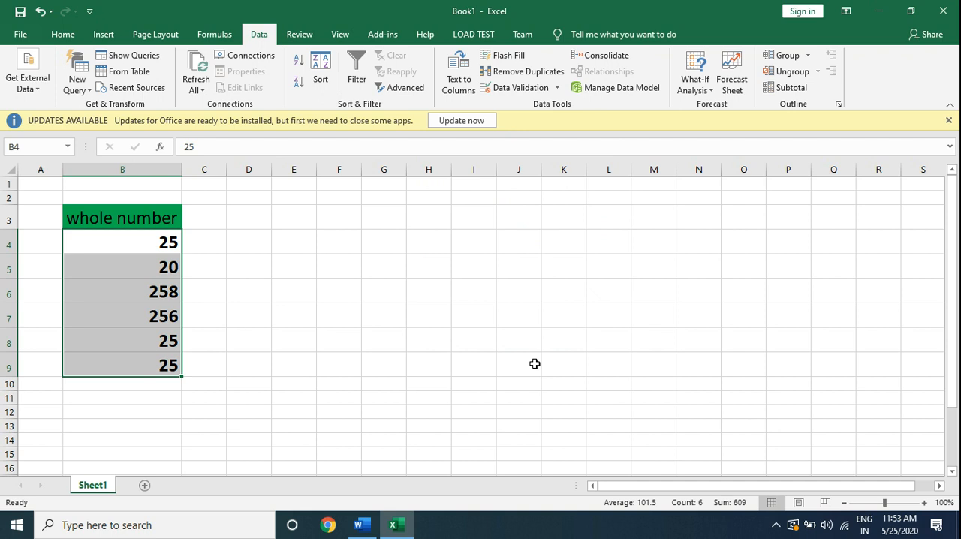
Examine the available error alert styles in the data validation settings of empty cell G7.
left_click(378, 317)
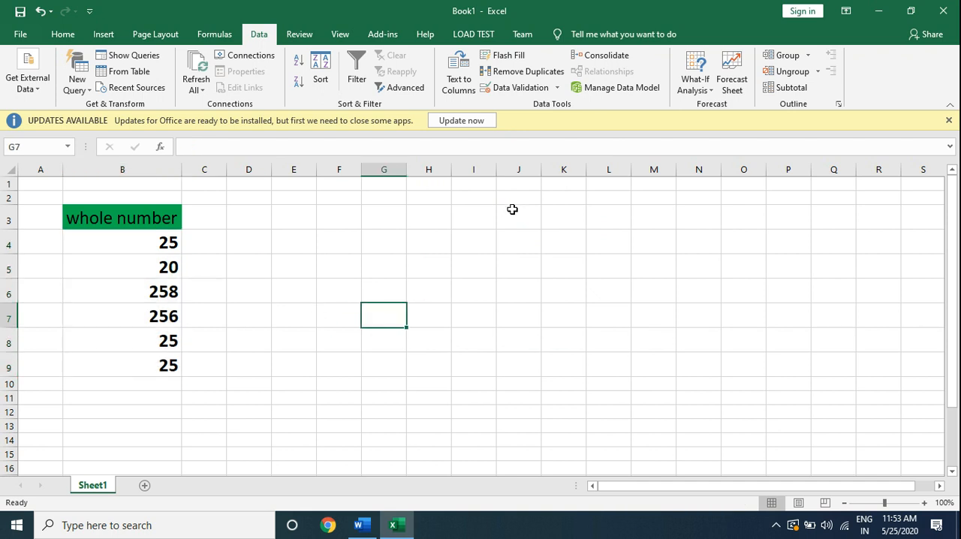
left_click(557, 89)
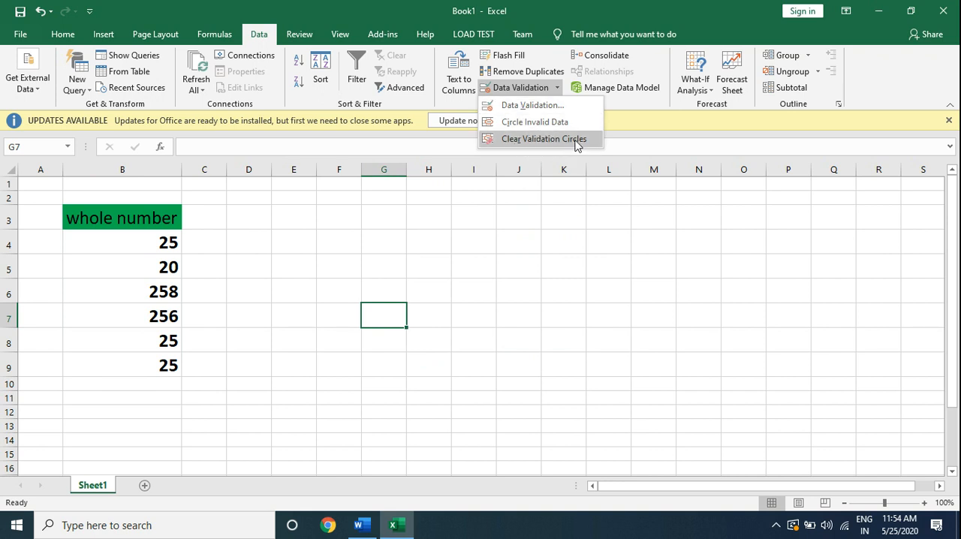
left_click(535, 107)
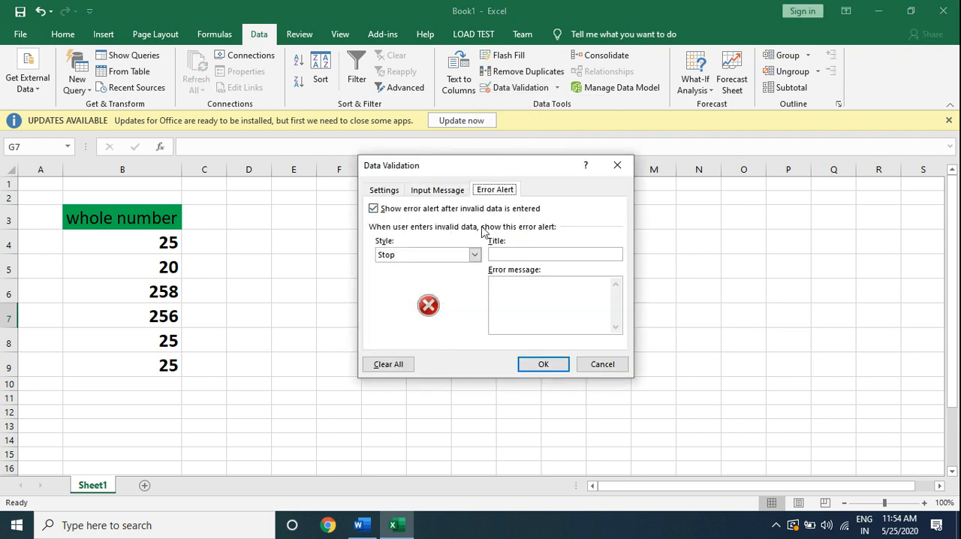
left_click(475, 255)
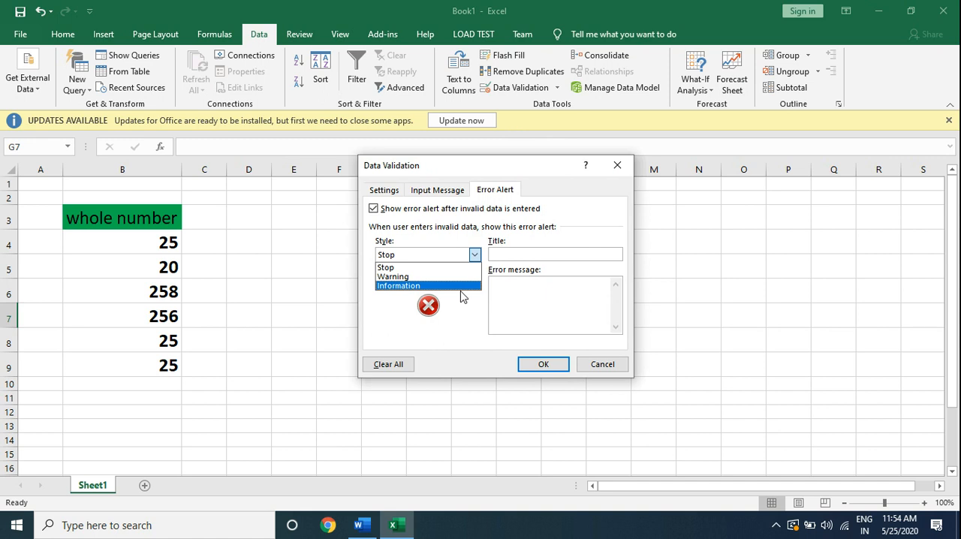
left_click(528, 365)
left_click(528, 364)
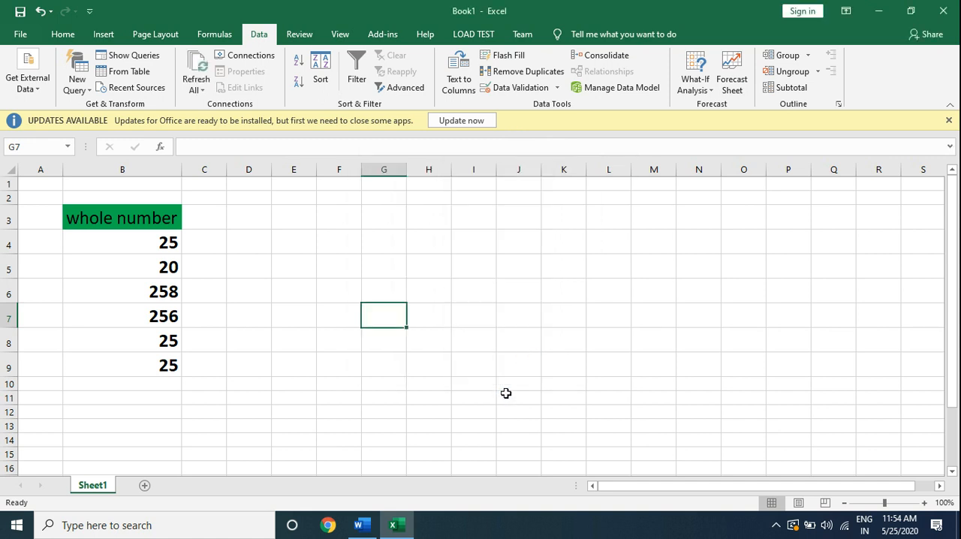
Switch to the Word notes and select the "Circle invalid data" and "Clear validation circle" lines in turn to recap the topics.
left_click(361, 524)
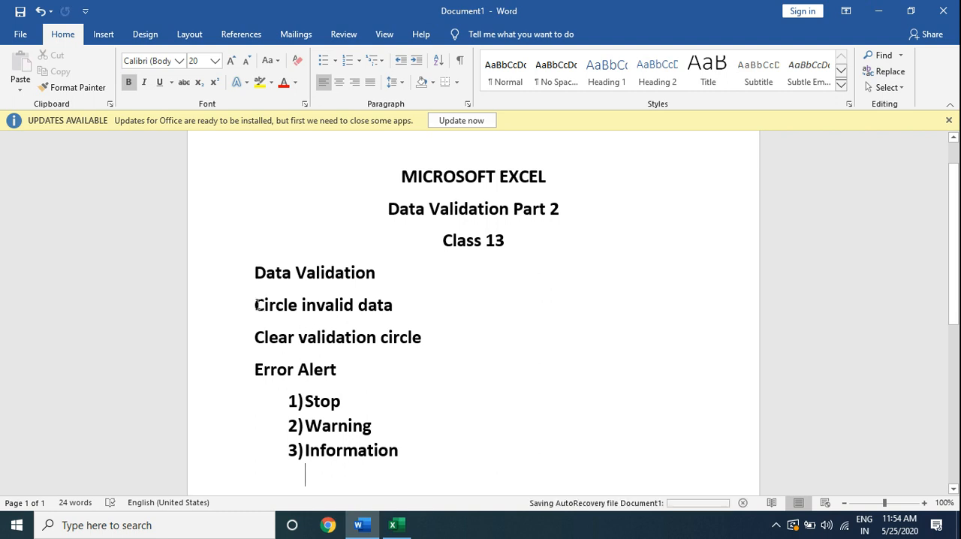
left_click_drag(268, 305, 414, 309)
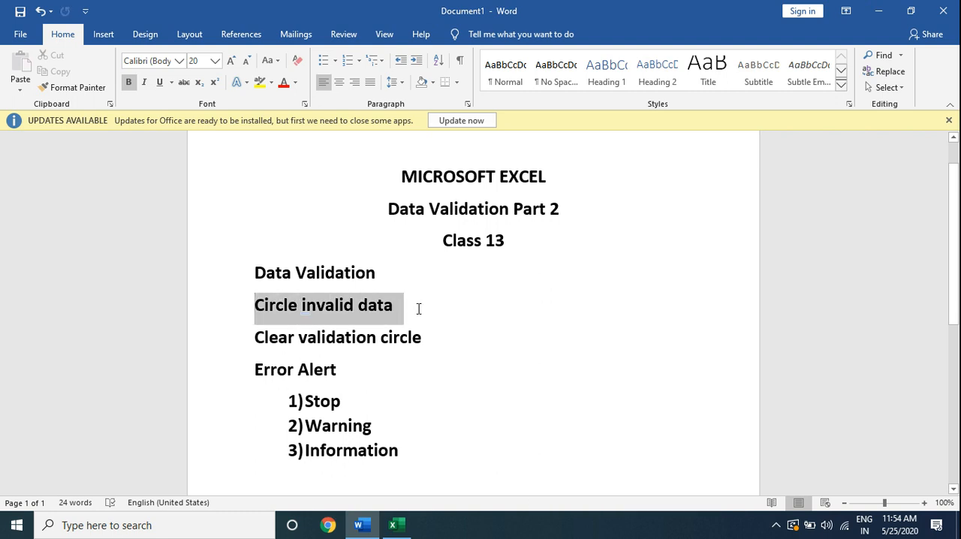
left_click_drag(254, 337, 449, 342)
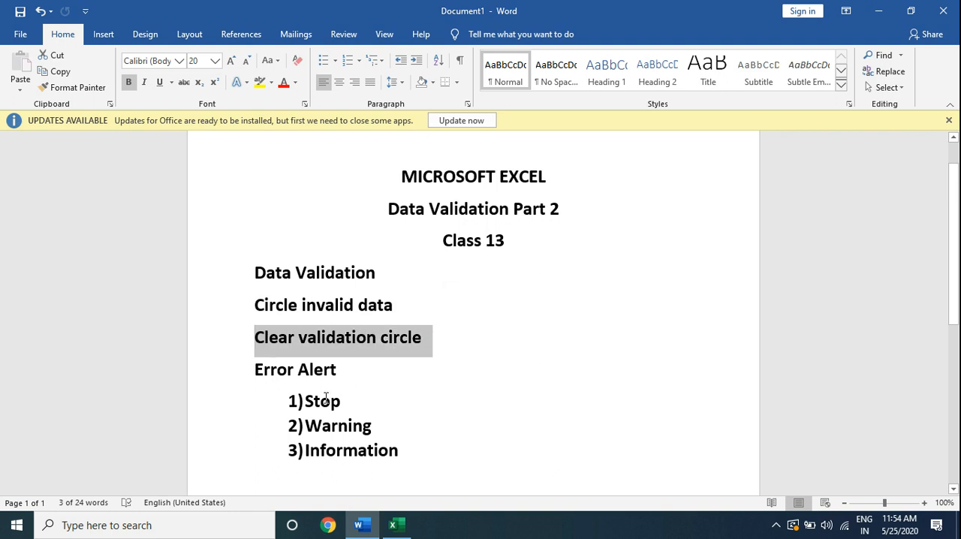